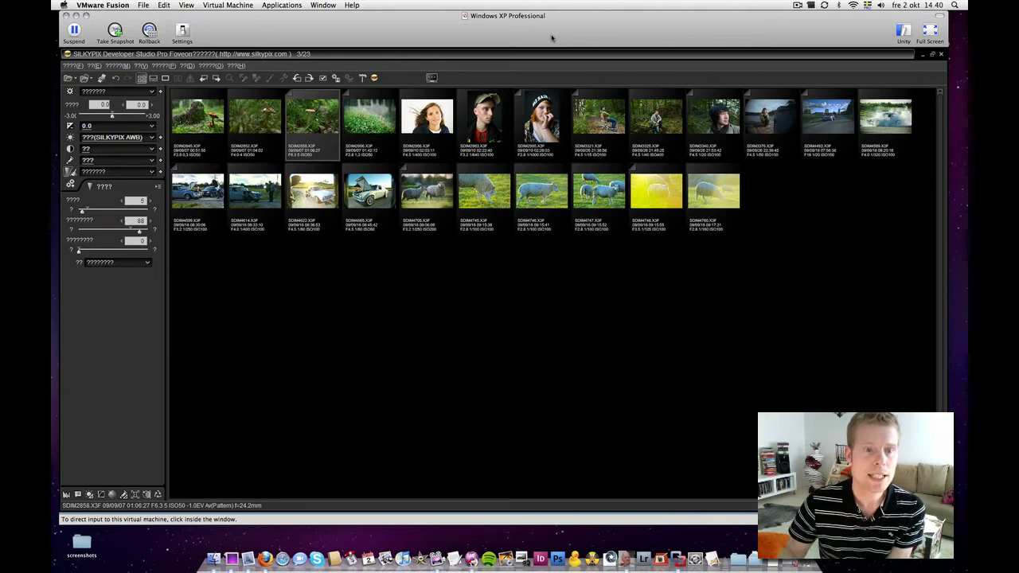
# Give the SILKYPIX photo browser in the virtual machine input focus
pyautogui.click(358, 118)
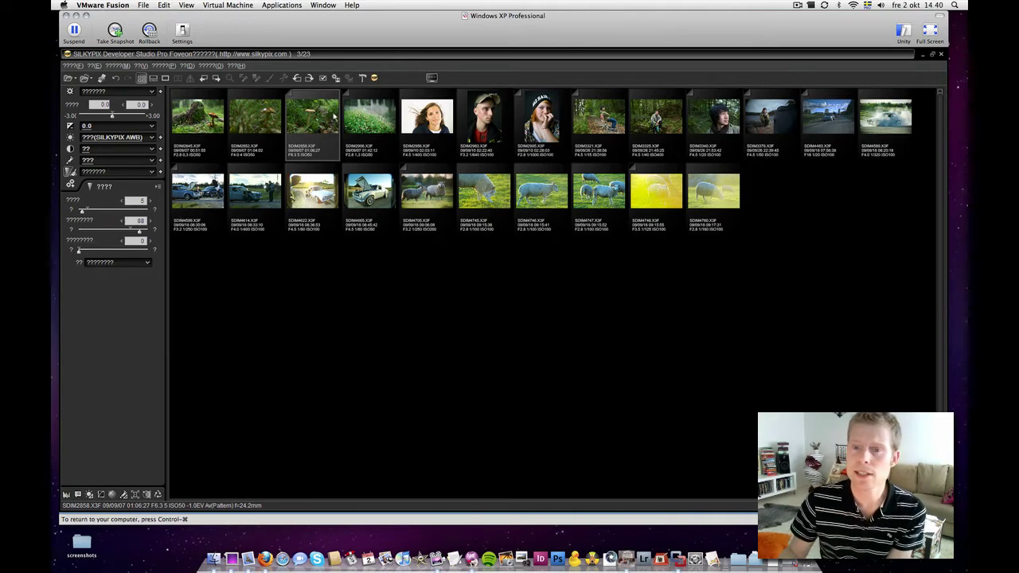
# Open the mushroom photo SDIM2858 and apply the first development preset
pyautogui.doubleClick(333, 116)
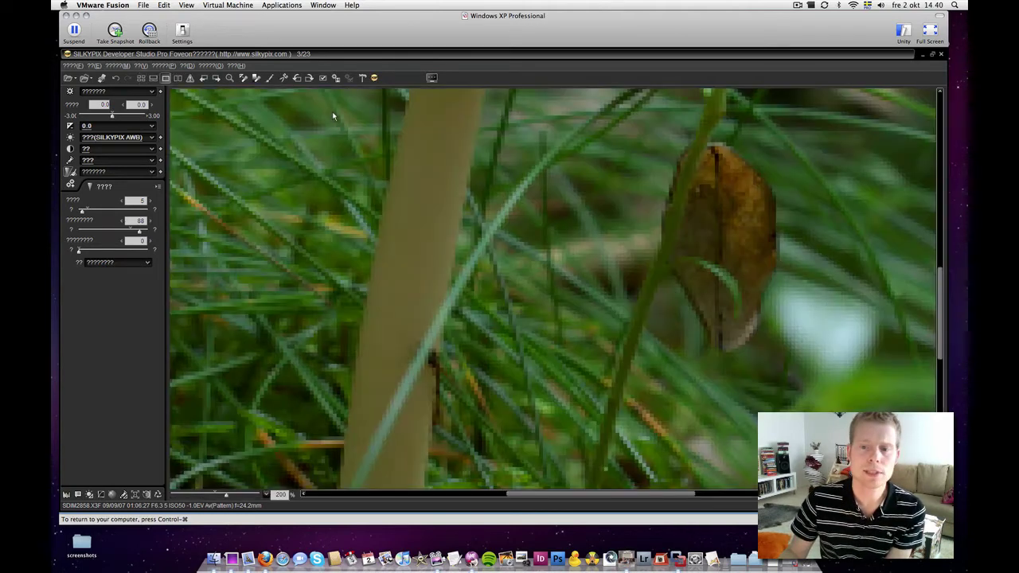
pyautogui.click(151, 93)
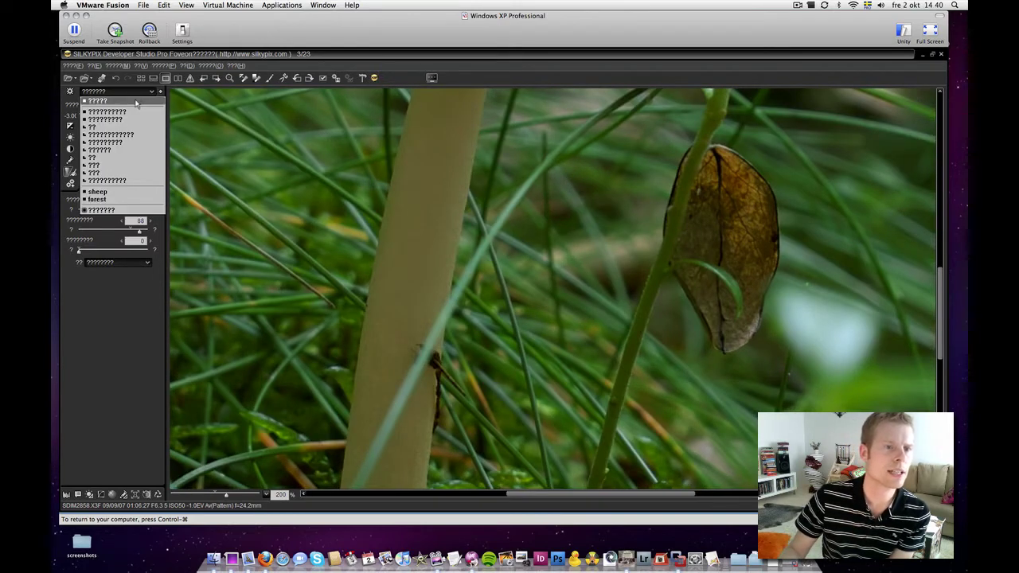
pyautogui.click(135, 103)
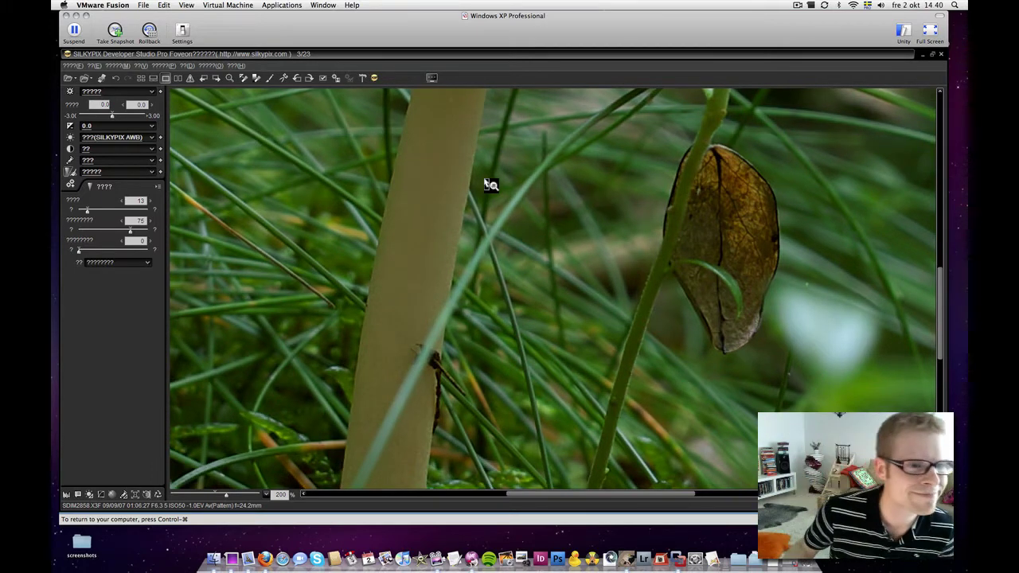
# Check the photo at 100% zoom, then return to 50% to see the whole frame
pyautogui.rightClick(576, 189)
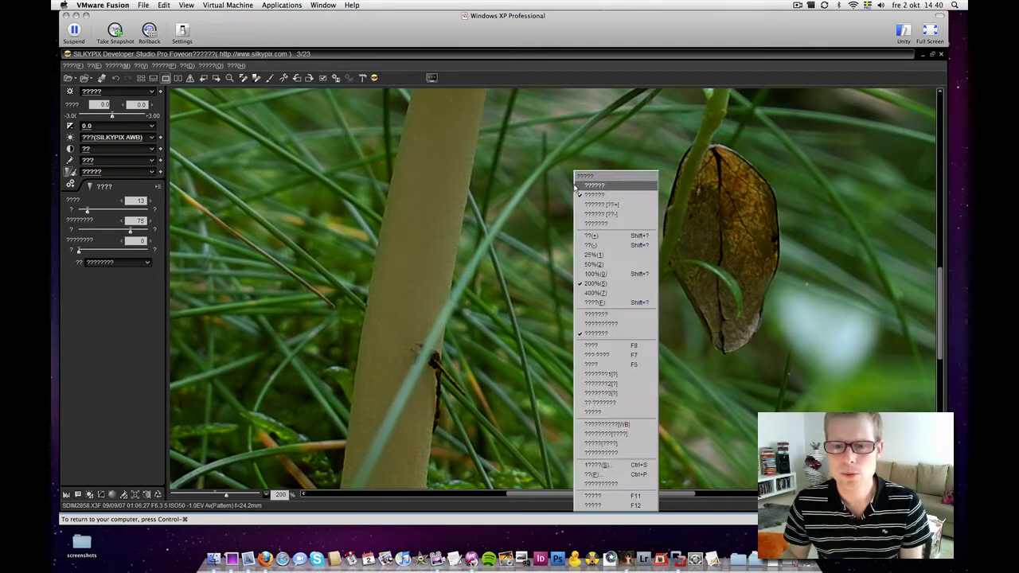
pyautogui.click(620, 274)
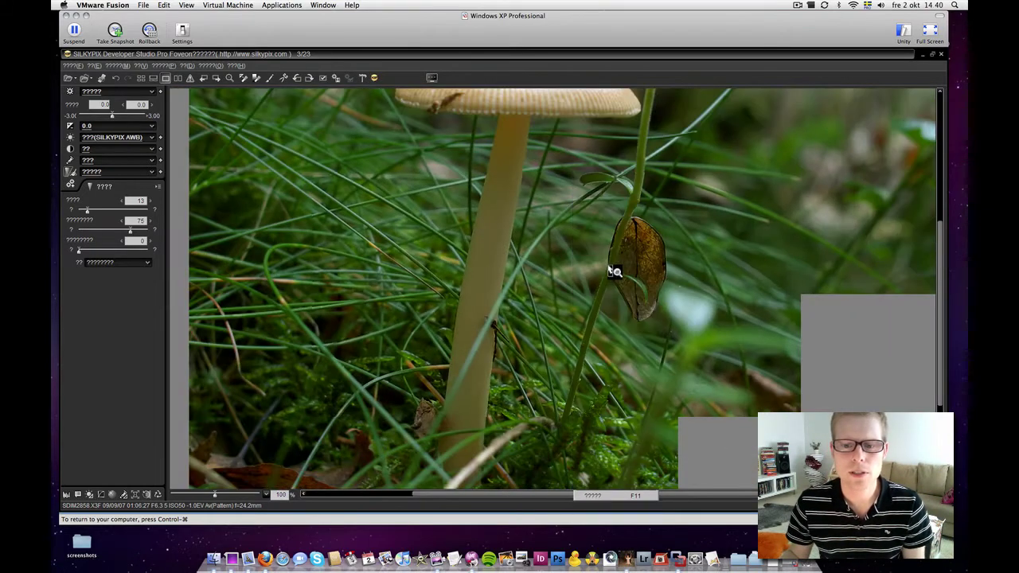
pyautogui.rightClick(610, 269)
pyautogui.click(621, 265)
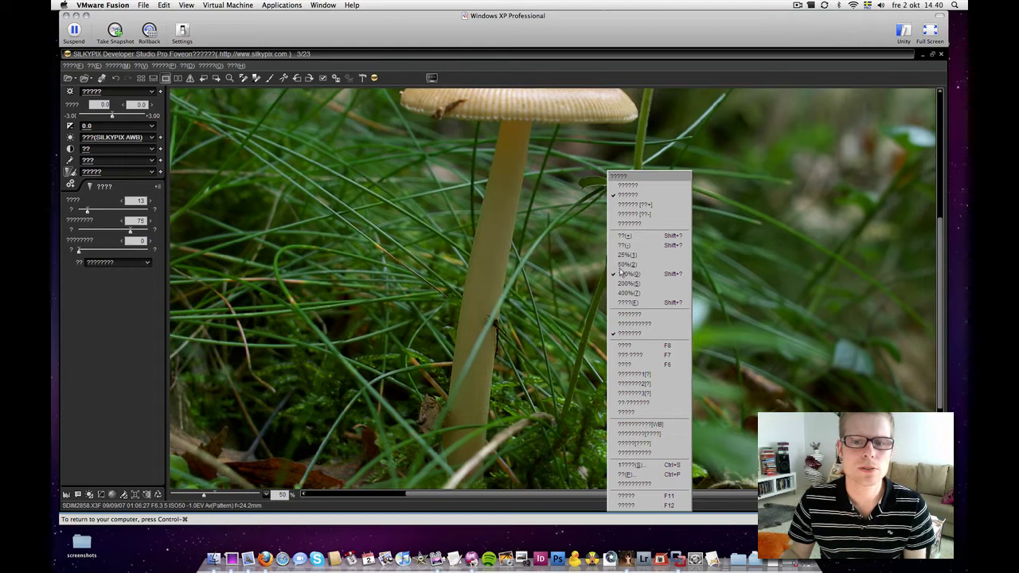
pyautogui.moveTo(621, 273); pyautogui.dragTo(582, 281)
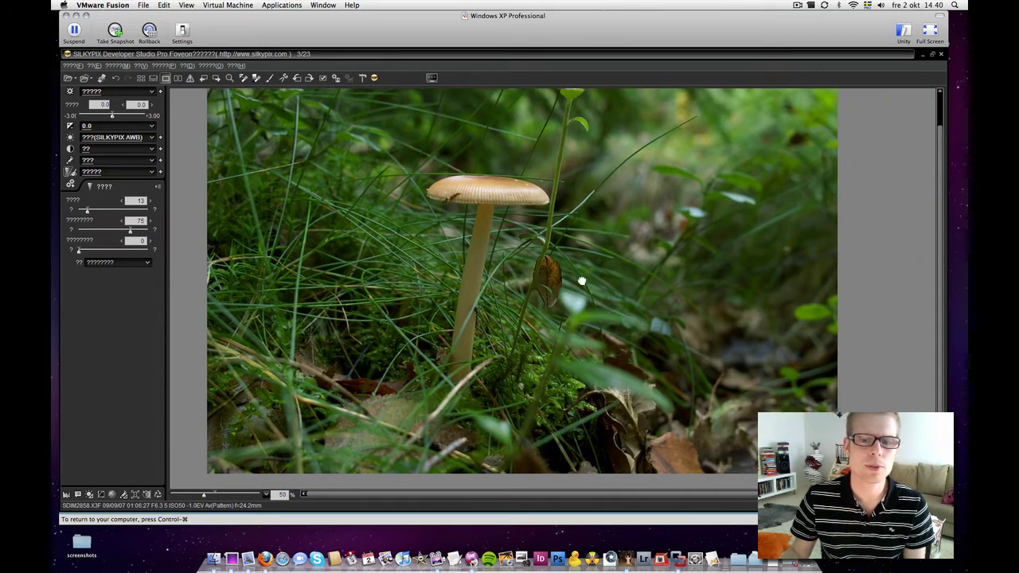
pyautogui.click(125, 94)
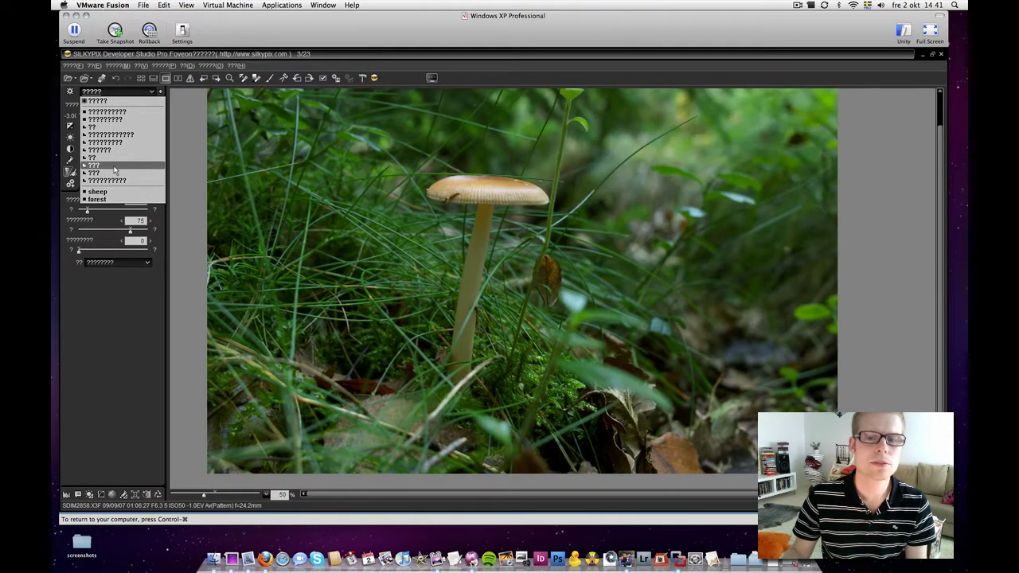
pyautogui.click(107, 110)
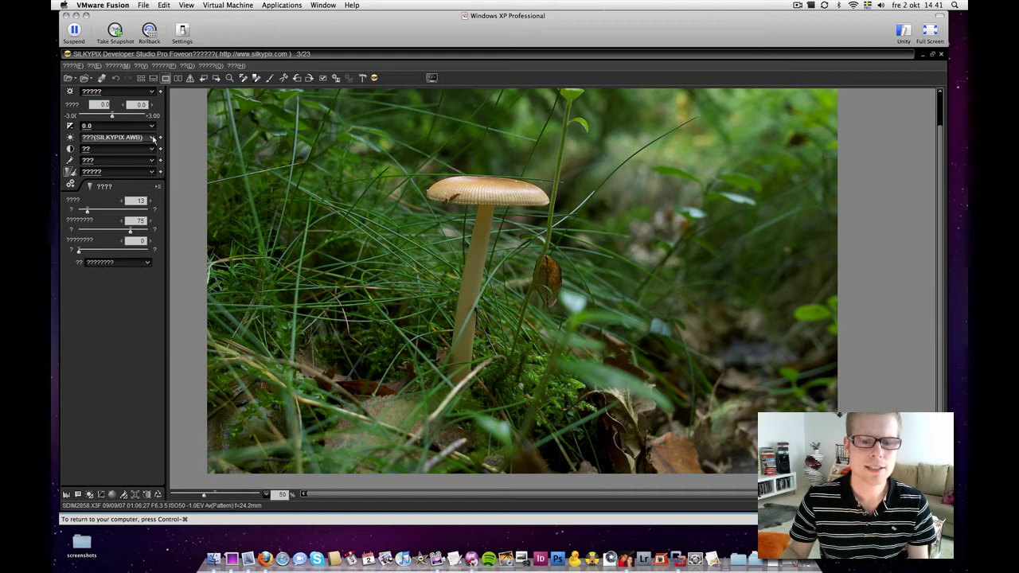
# Keep SILKYPIX AWB white balance, try SILKYPIX auto exposure, then reset exposure to 0.0
pyautogui.click(153, 139)
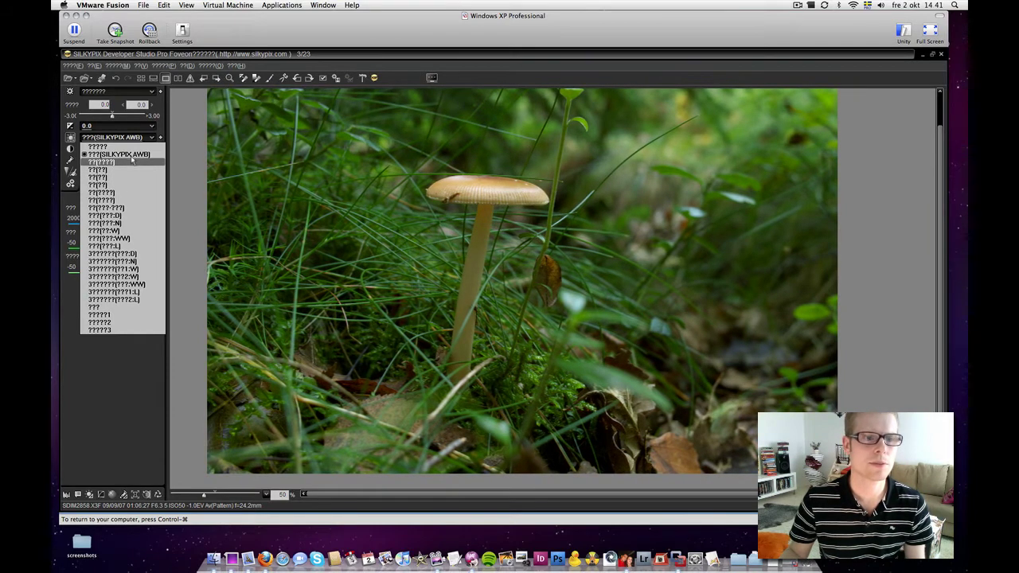
pyautogui.click(127, 154)
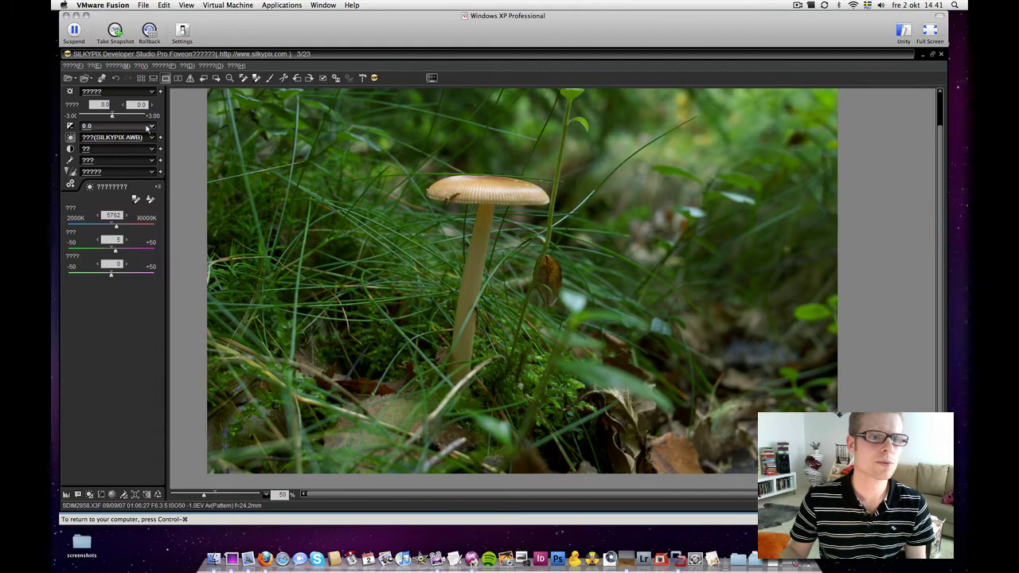
pyautogui.click(128, 126)
pyautogui.click(134, 137)
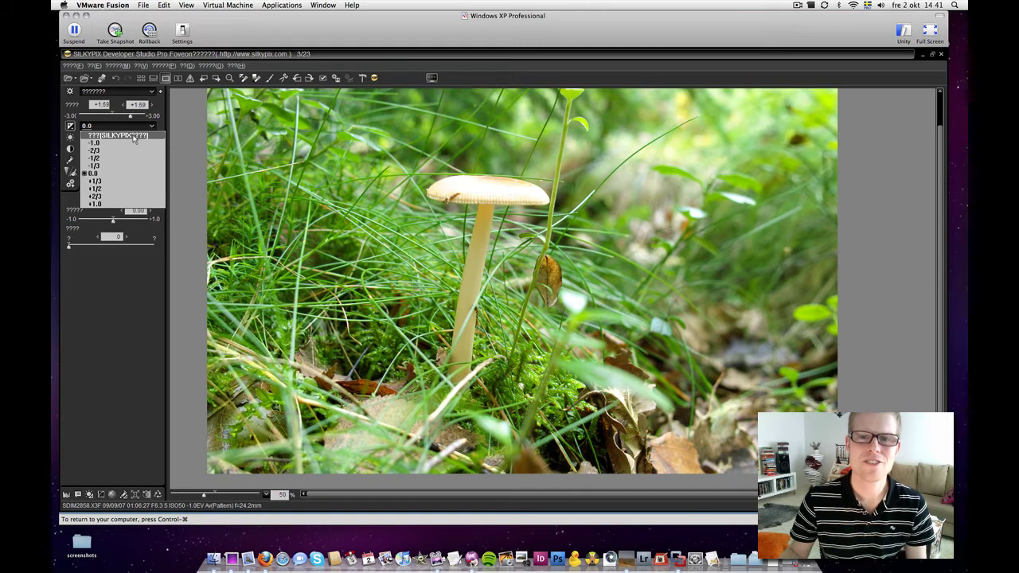
pyautogui.click(122, 175)
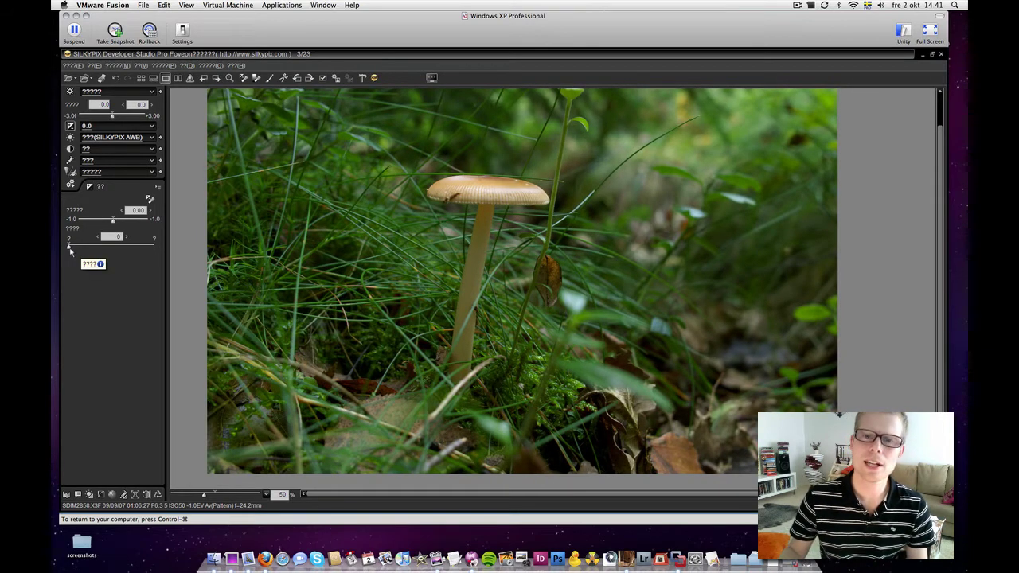
# Raise the exposure to +0.22 and set the second exposure value to 28
pyautogui.moveTo(69, 249); pyautogui.dragTo(73, 251)
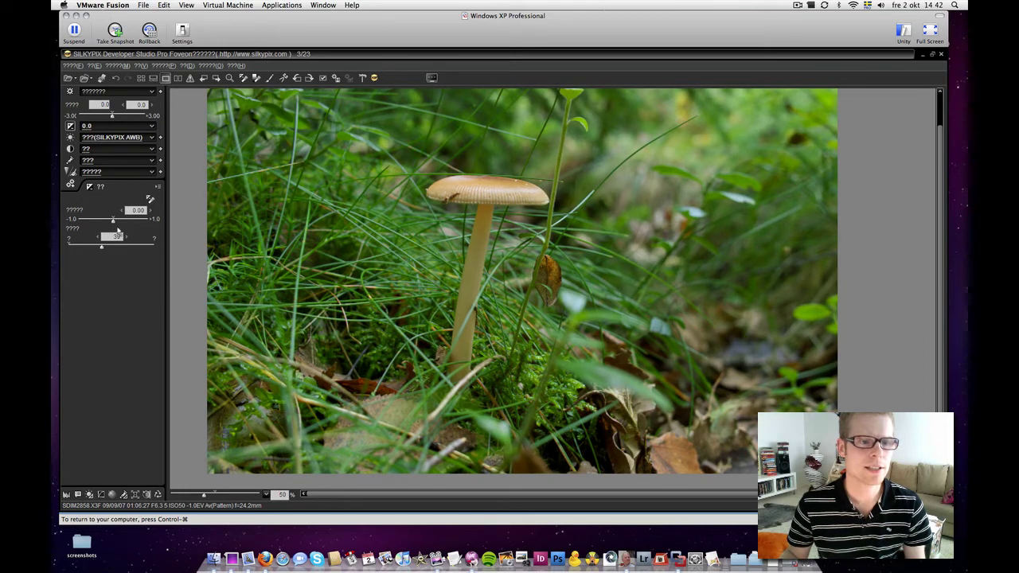
pyautogui.moveTo(112, 221); pyautogui.dragTo(121, 222)
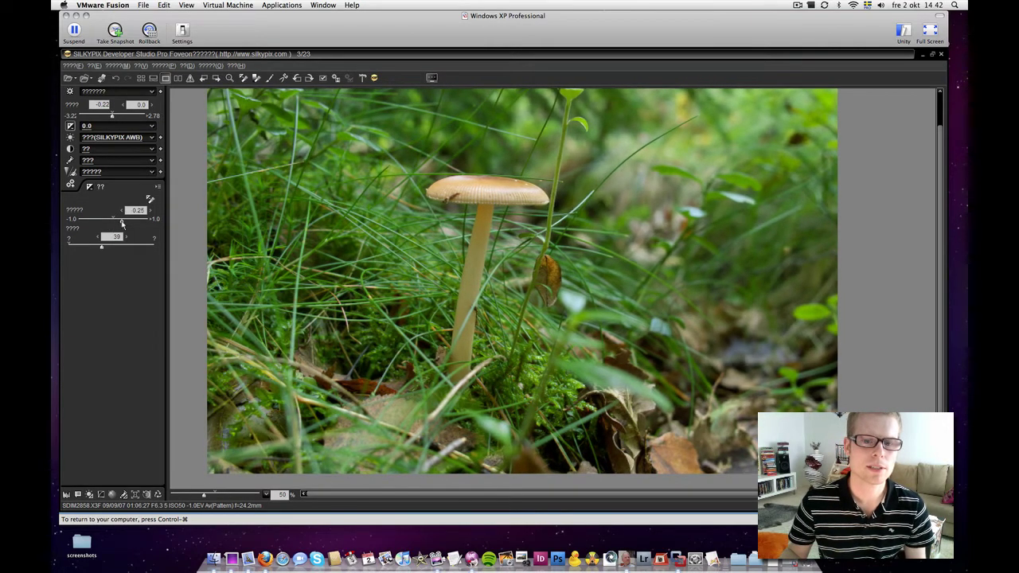
pyautogui.moveTo(102, 248); pyautogui.dragTo(107, 250)
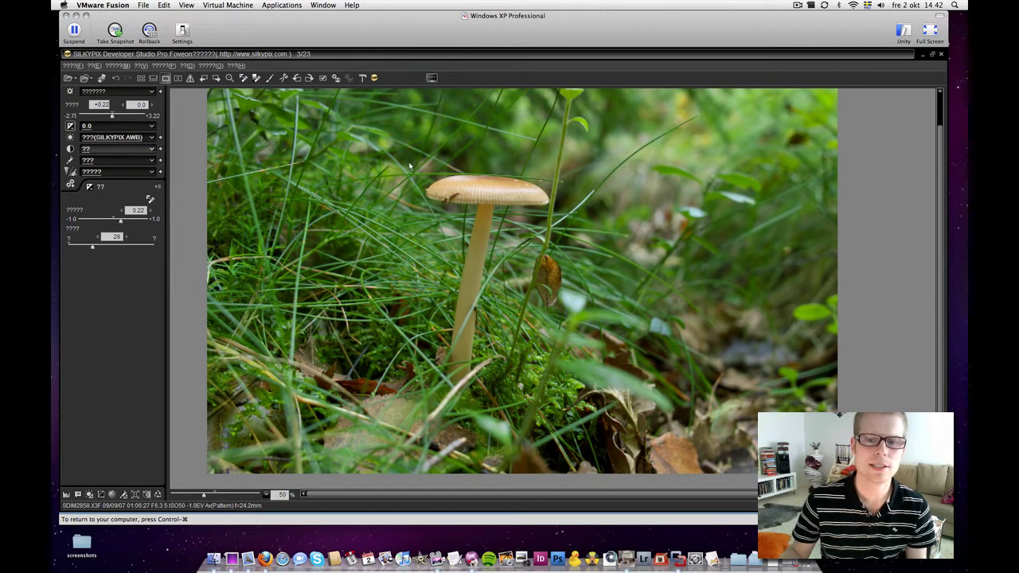
# Zoom the mushroom photo to 100%, then 200%, centred on the mushroom cap
pyautogui.rightClick(514, 195)
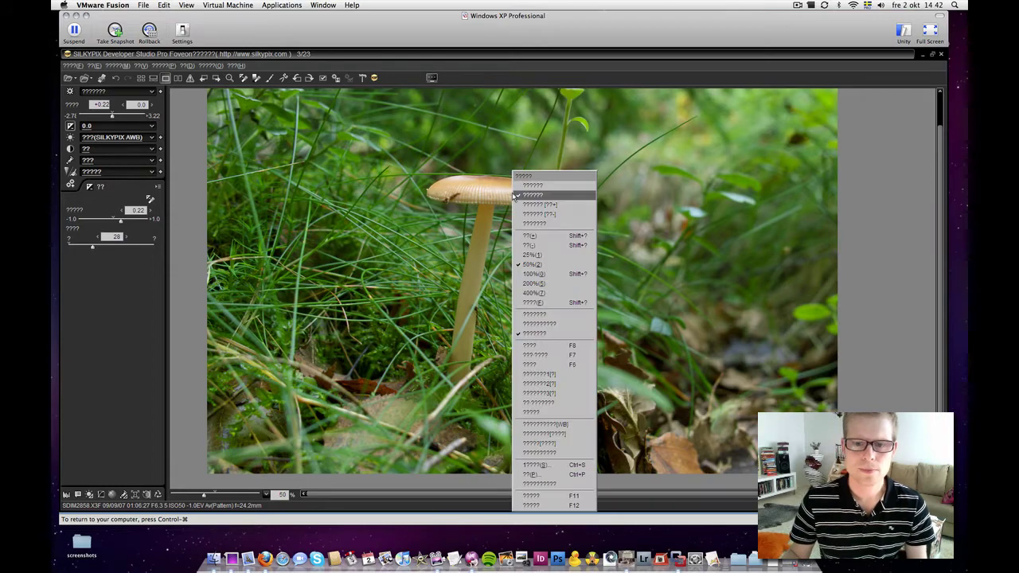
pyautogui.click(545, 279)
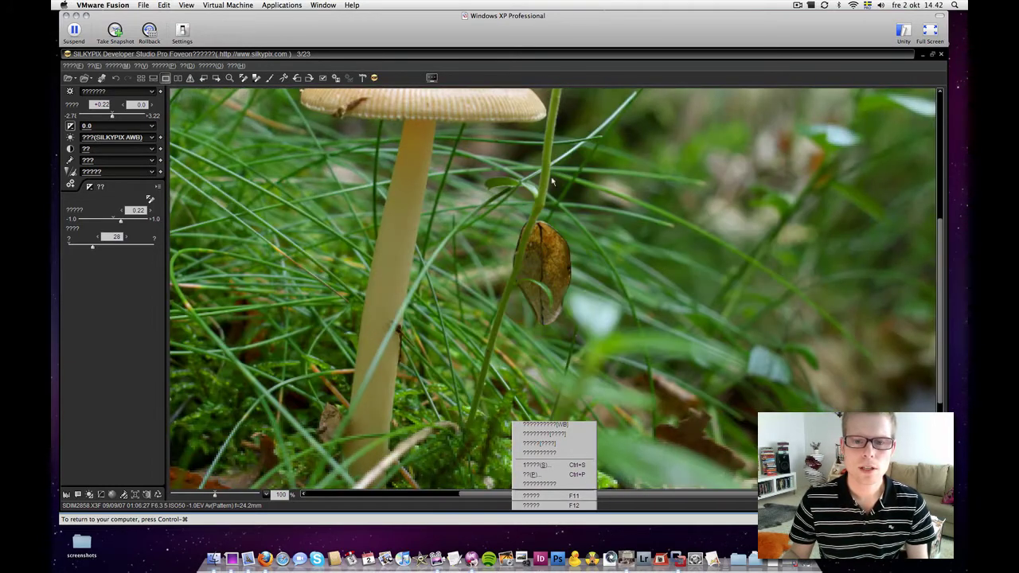
pyautogui.moveTo(565, 171); pyautogui.dragTo(542, 306)
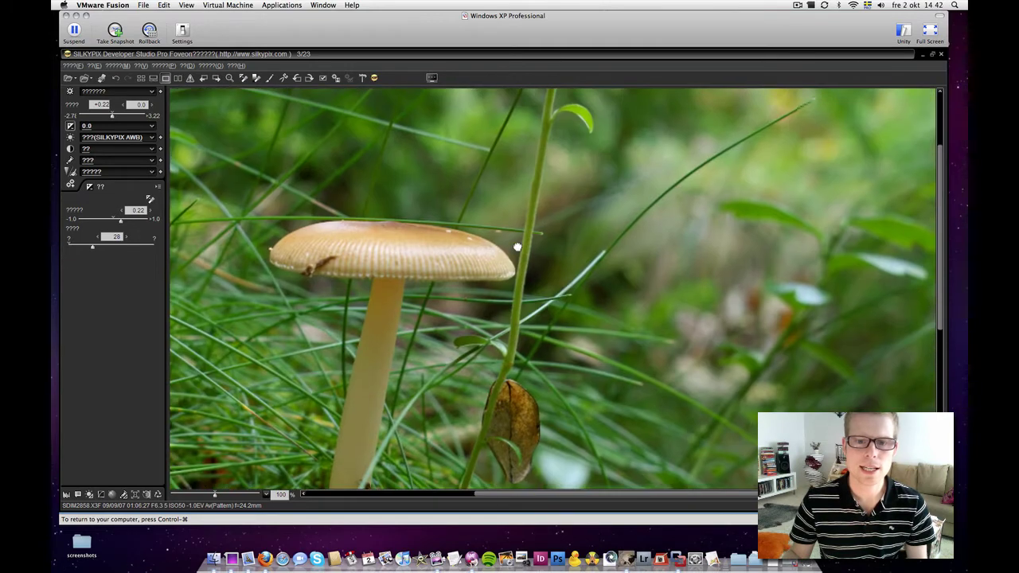
pyautogui.rightClick(506, 240)
pyautogui.click(525, 283)
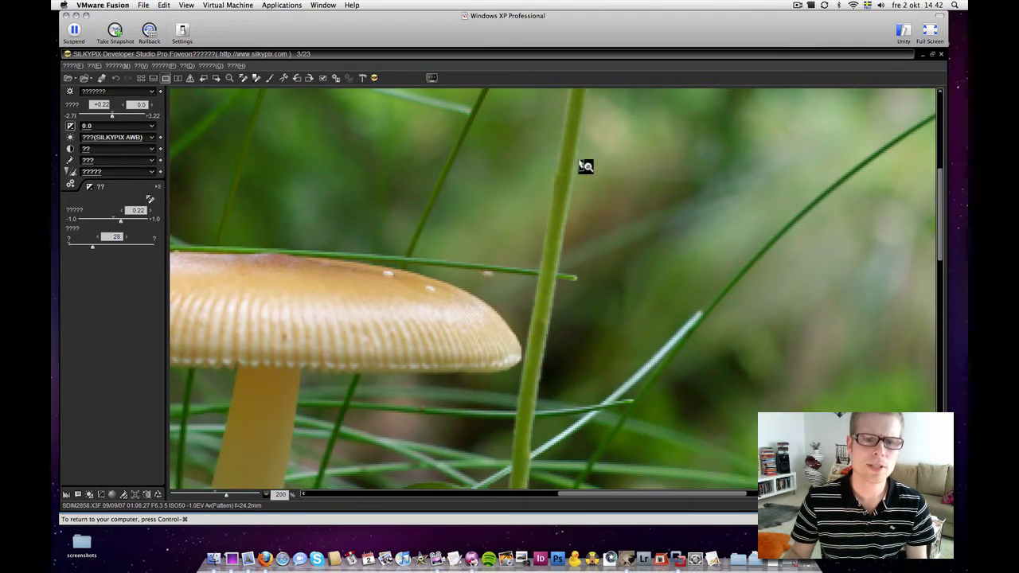
pyautogui.moveTo(568, 151); pyautogui.dragTo(628, 241)
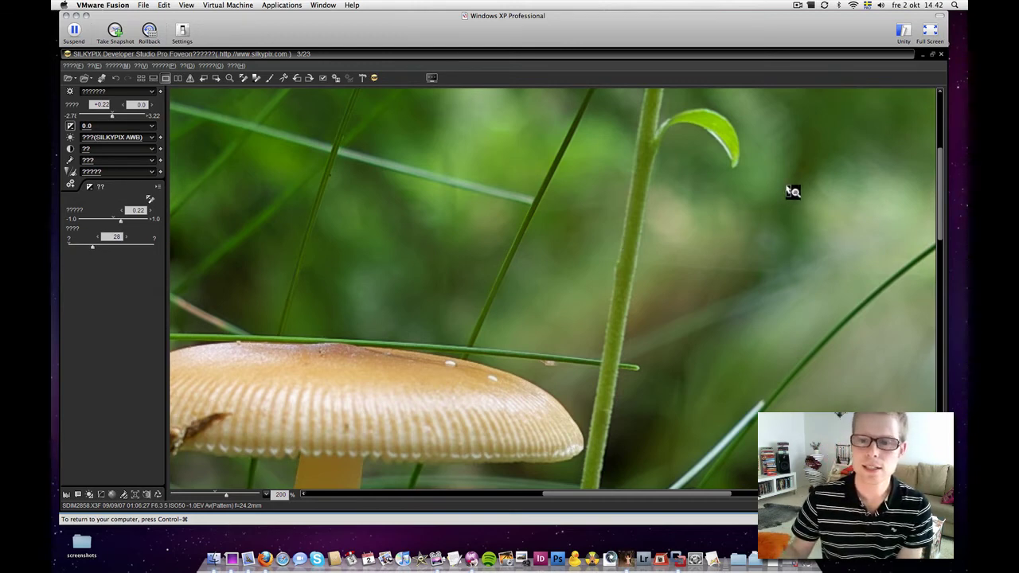
# Pan at 200% across the grass, leaves and moss around the stem base to inspect detail
pyautogui.moveTo(791, 191); pyautogui.dragTo(409, 342)
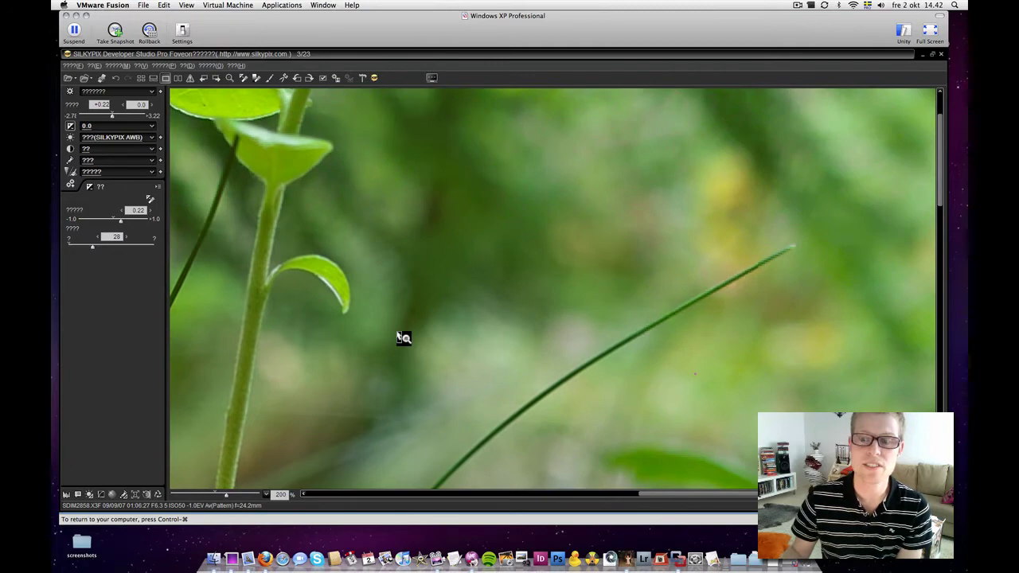
pyautogui.moveTo(292, 375); pyautogui.dragTo(776, 273)
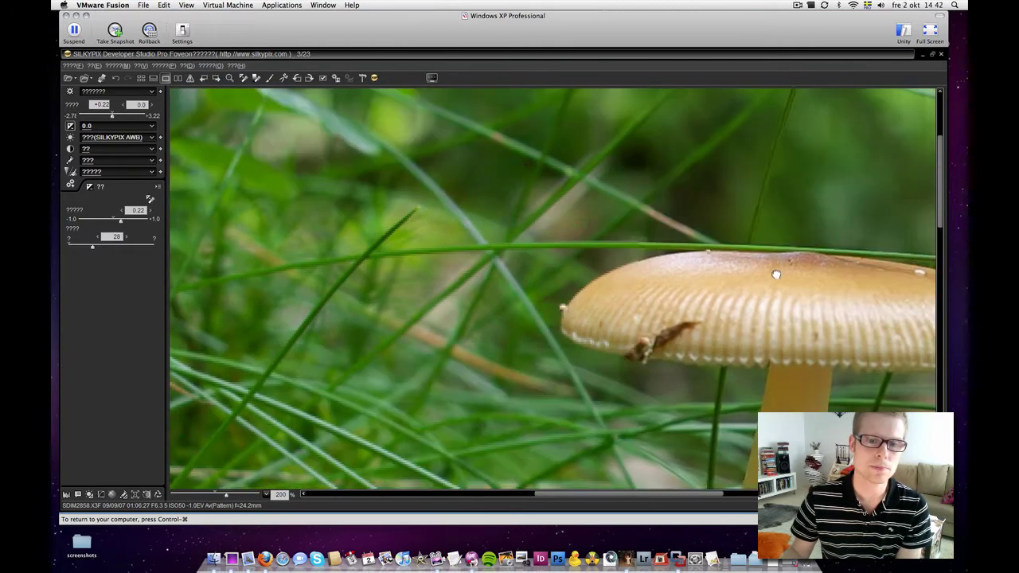
pyautogui.moveTo(555, 364); pyautogui.dragTo(610, 157)
pyautogui.moveTo(567, 292); pyautogui.dragTo(551, 143)
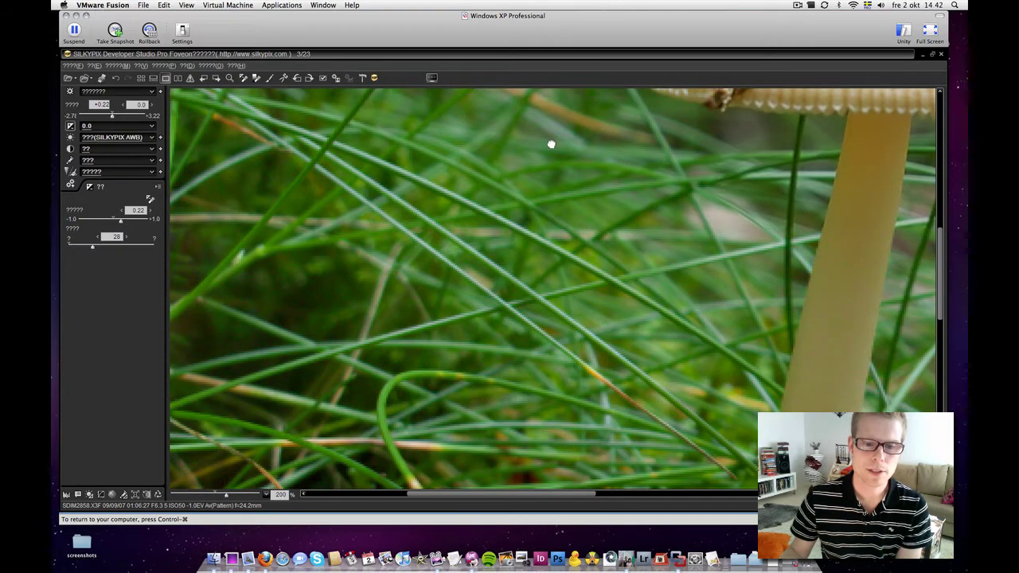
pyautogui.moveTo(536, 342)
pyautogui.mouseDown()
pyautogui.moveTo(455, 341)
pyautogui.moveTo(534, 341)
pyautogui.mouseUp()
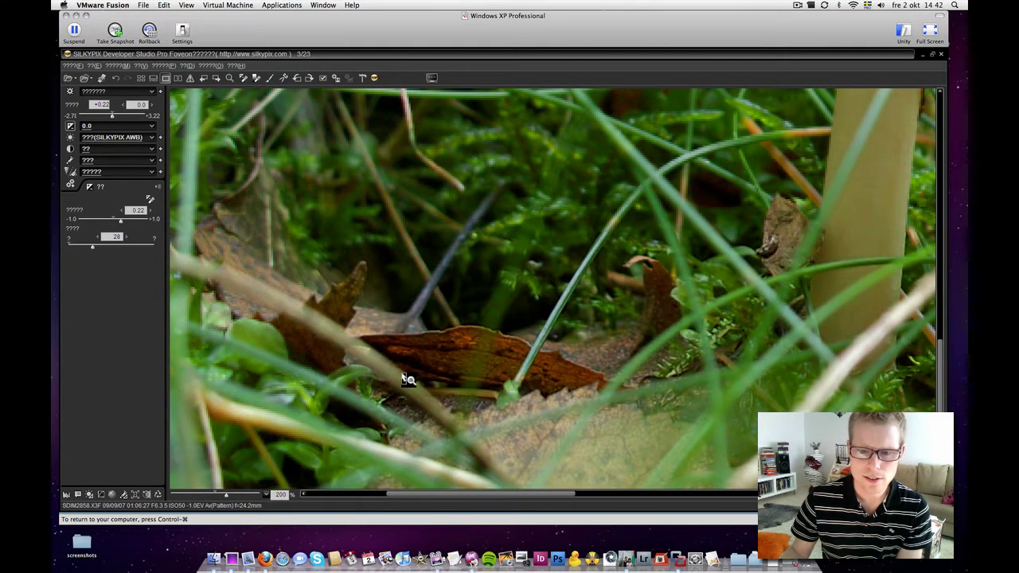
pyautogui.moveTo(805, 314); pyautogui.dragTo(481, 349)
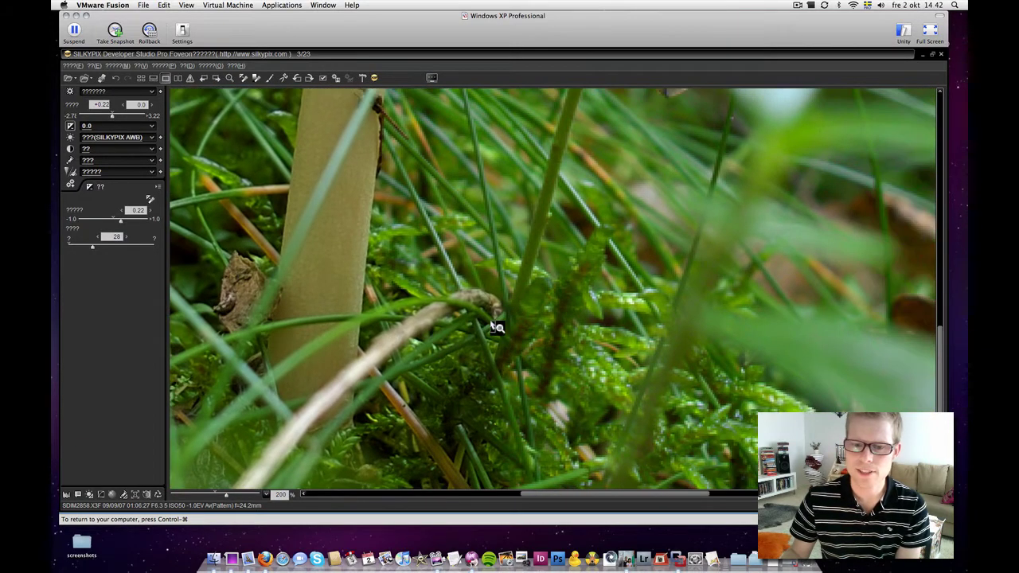
pyautogui.moveTo(564, 334); pyautogui.dragTo(509, 277)
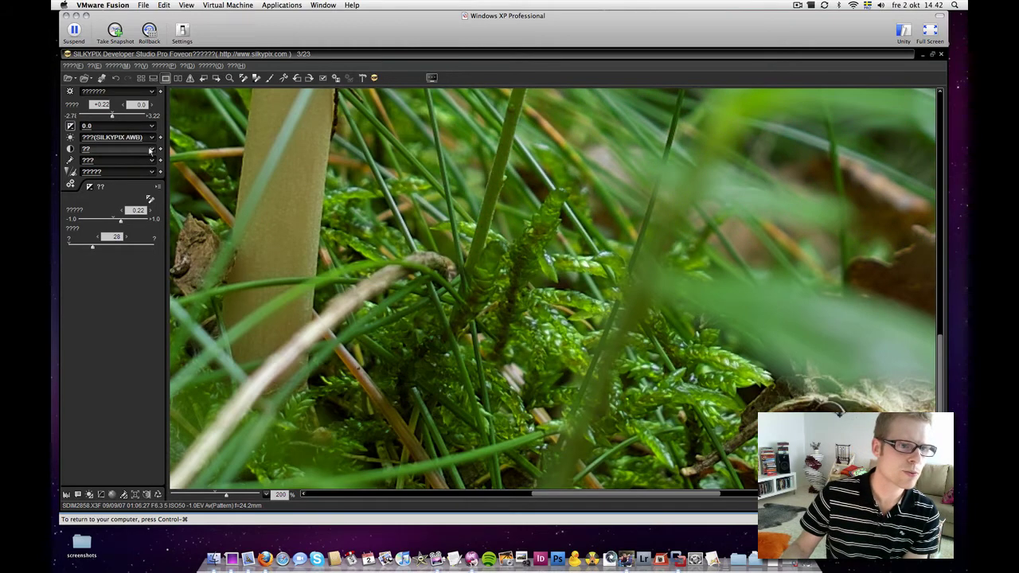
# Apply a different tone preset (1.36, 0.46, 1.15, 0) and view the moss photo at 100%
pyautogui.click(151, 151)
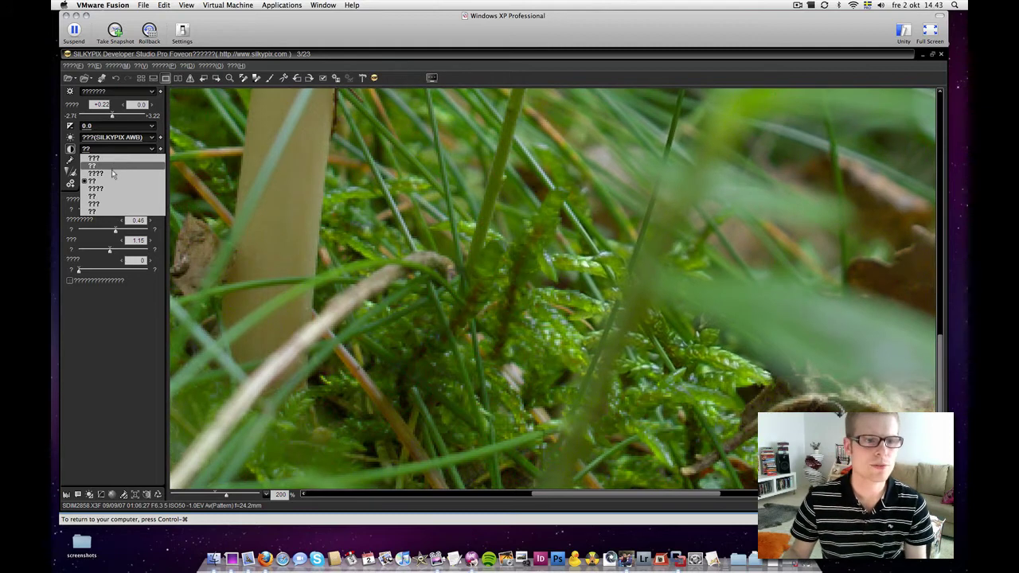
pyautogui.click(113, 173)
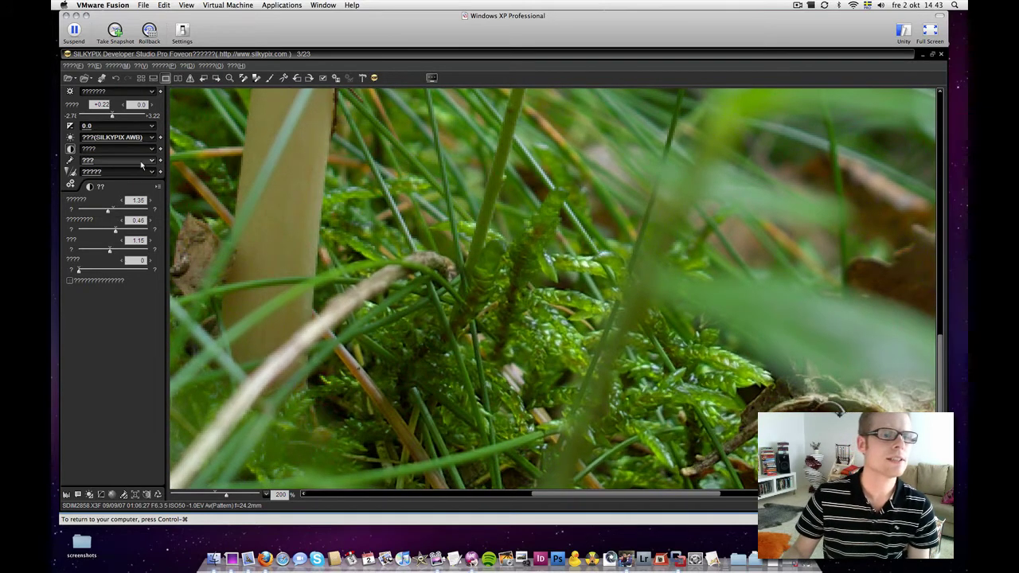
pyautogui.rightClick(497, 193)
pyautogui.click(521, 274)
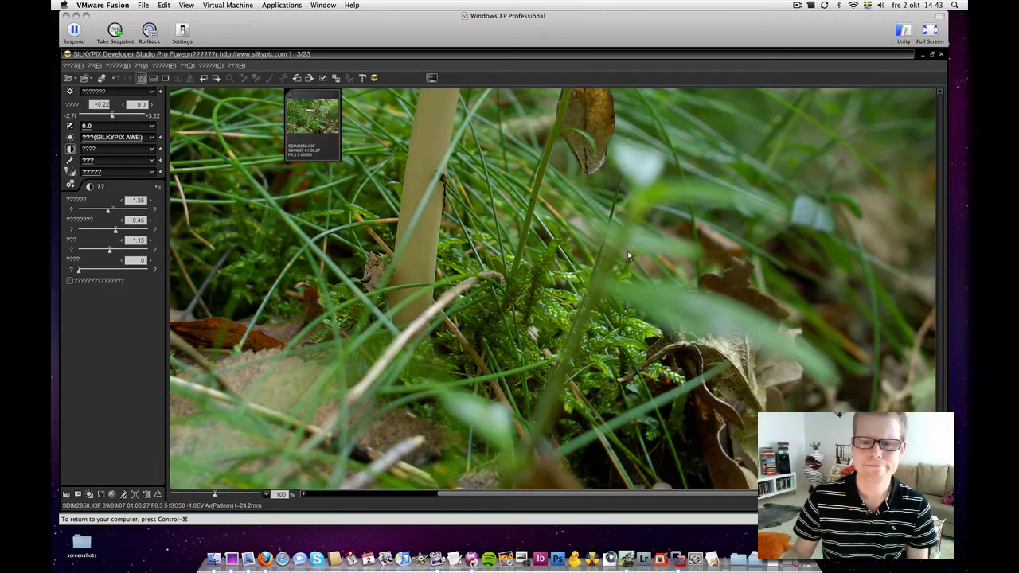
# Go back to the thumbnails and open the forest portrait SDIM3340 at 50% zoom
pyautogui.doubleClick(628, 254)
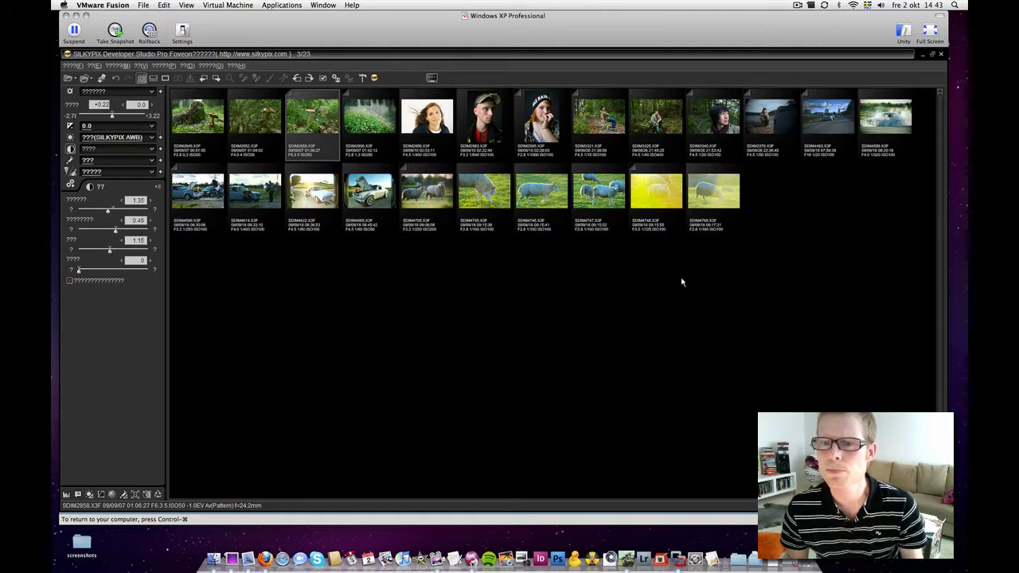
pyautogui.doubleClick(711, 117)
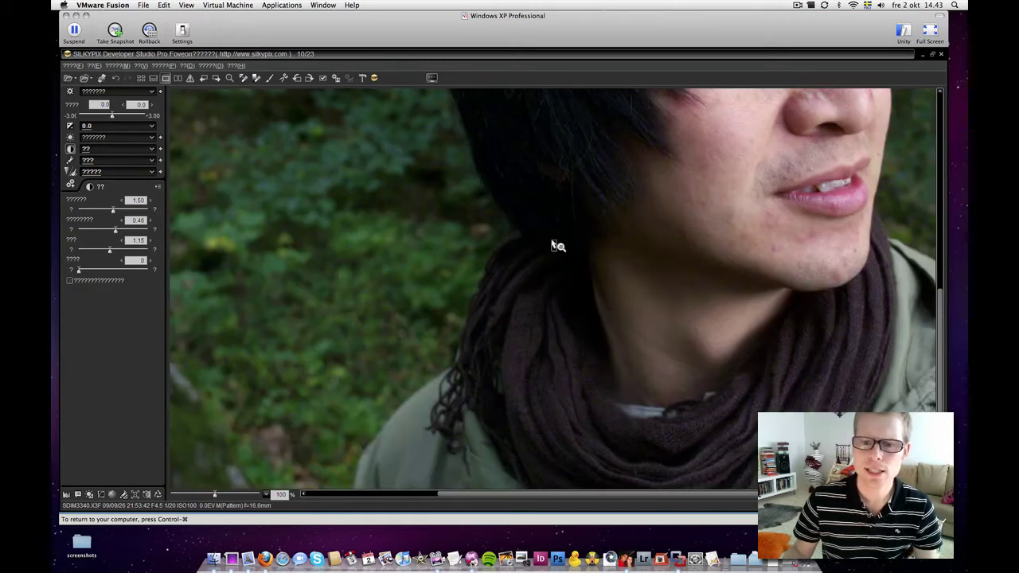
pyautogui.rightClick(557, 238)
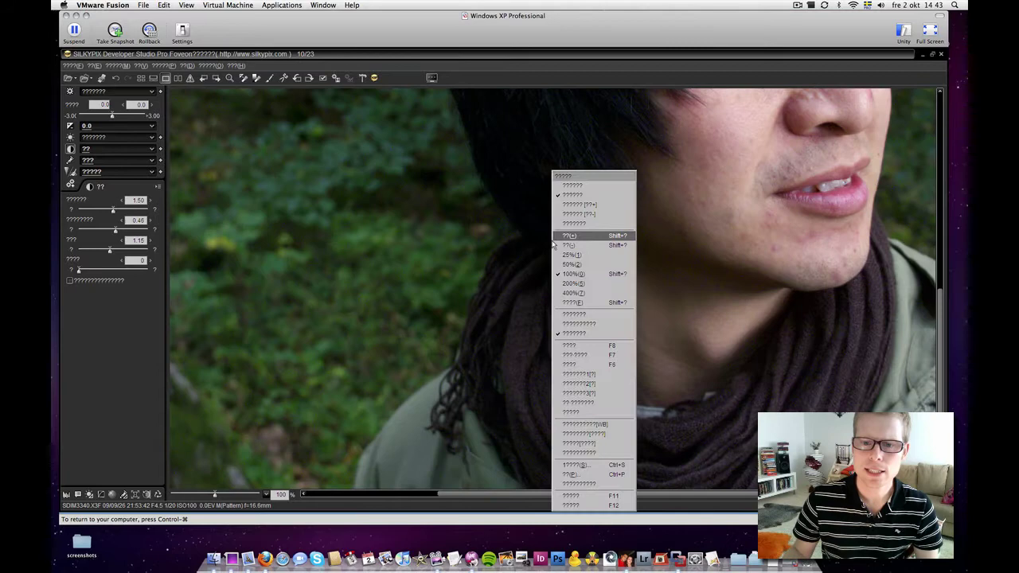
pyautogui.click(576, 264)
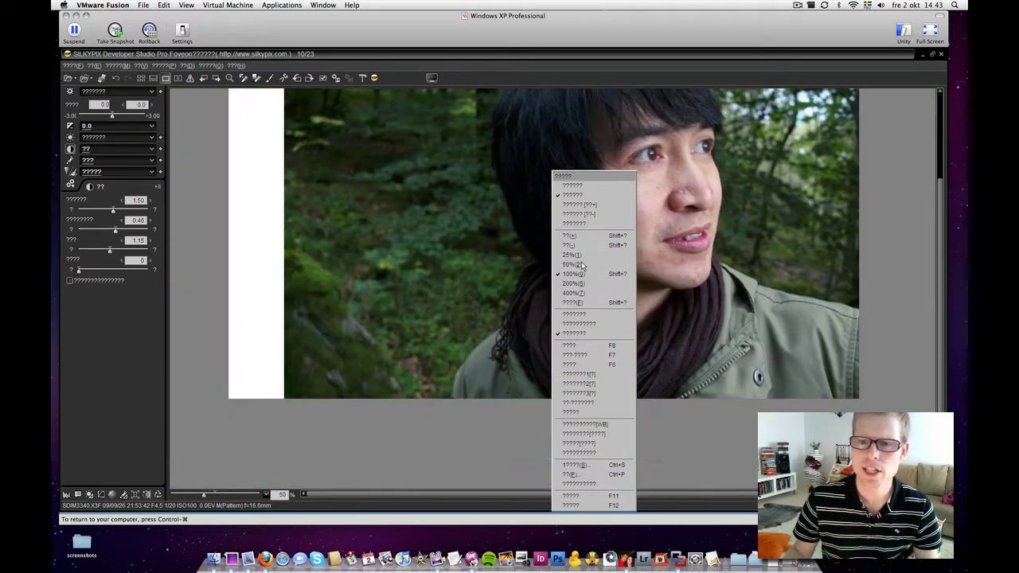
pyautogui.moveTo(649, 215); pyautogui.dragTo(662, 300)
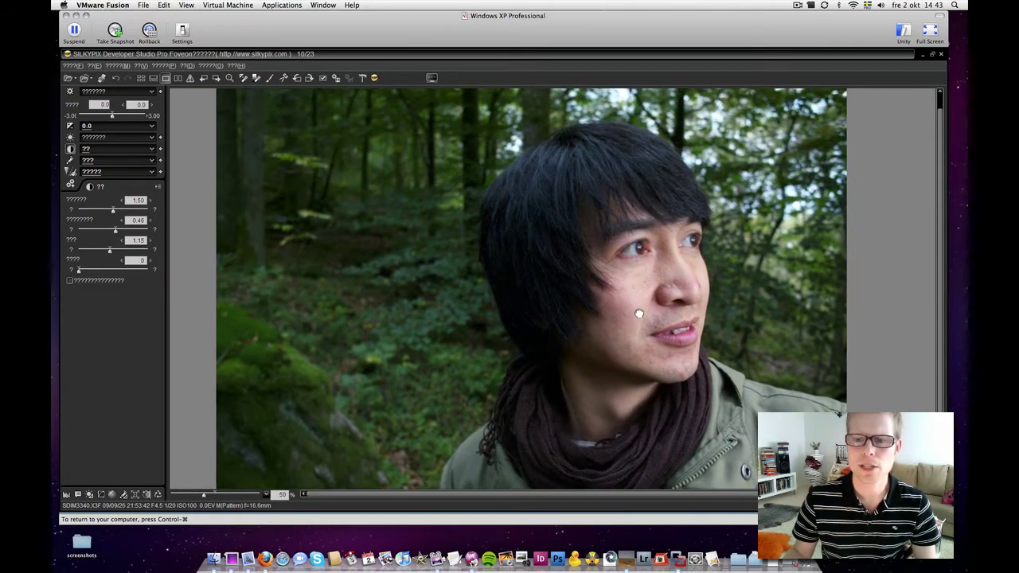
# Apply the Film A colour preset to the portrait and return to the thumbnail grid
pyautogui.click(152, 161)
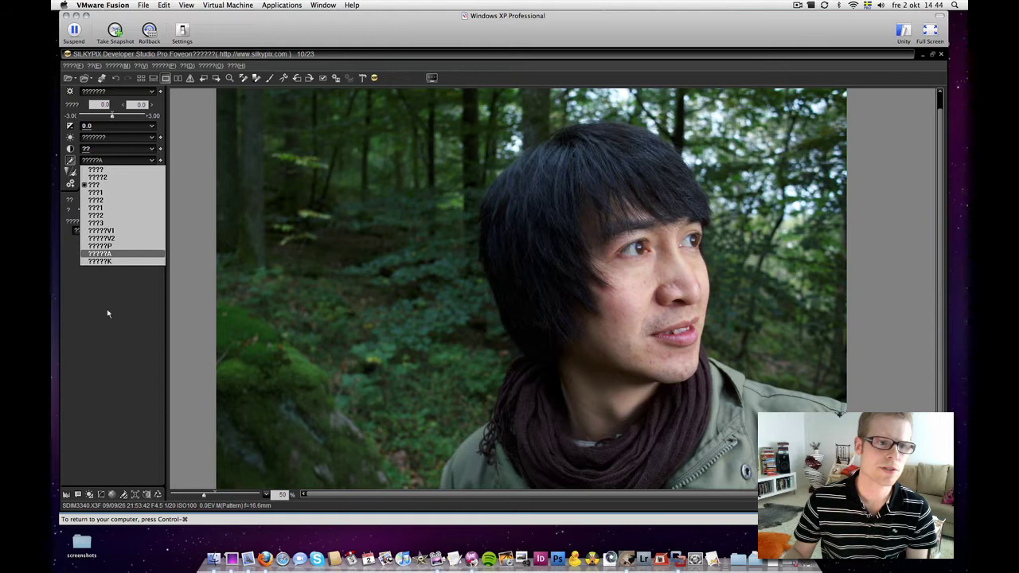
pyautogui.click(110, 254)
pyautogui.click(143, 78)
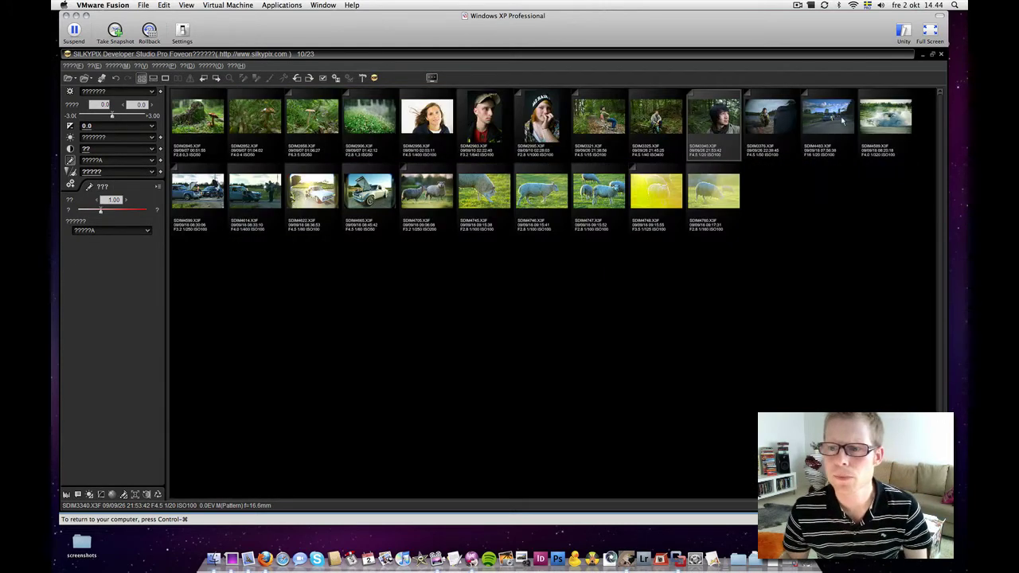
# Open the lakeside photo SDIM3376 and set vignetting correction to 96 and -14
pyautogui.doubleClick(782, 124)
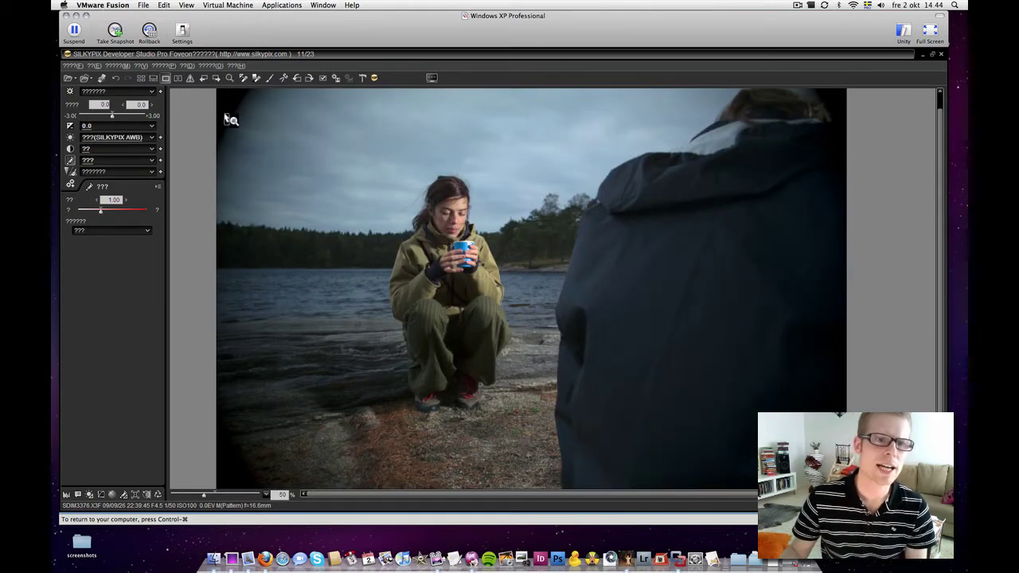
pyautogui.click(137, 495)
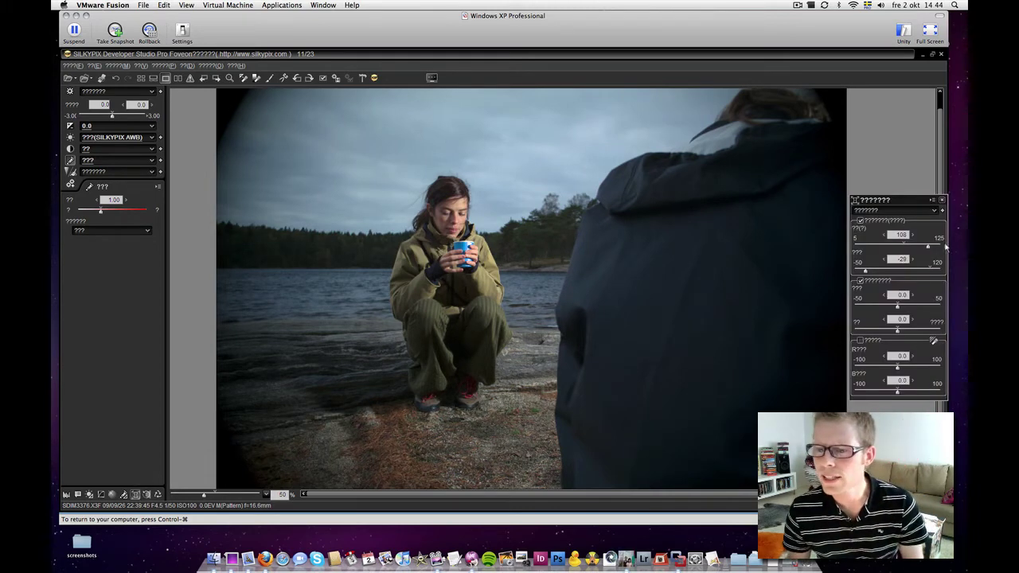
pyautogui.moveTo(927, 246); pyautogui.dragTo(916, 249)
pyautogui.moveTo(865, 270); pyautogui.dragTo(873, 272)
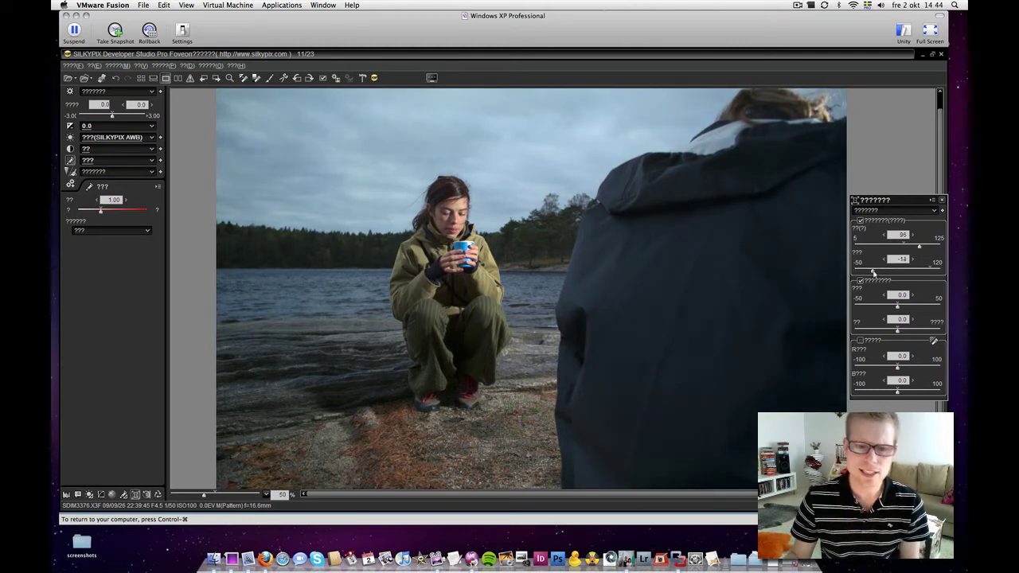
# Check the woman and her cup at 100%, then zoom back out to the whole photo
pyautogui.rightClick(460, 235)
pyautogui.click(481, 274)
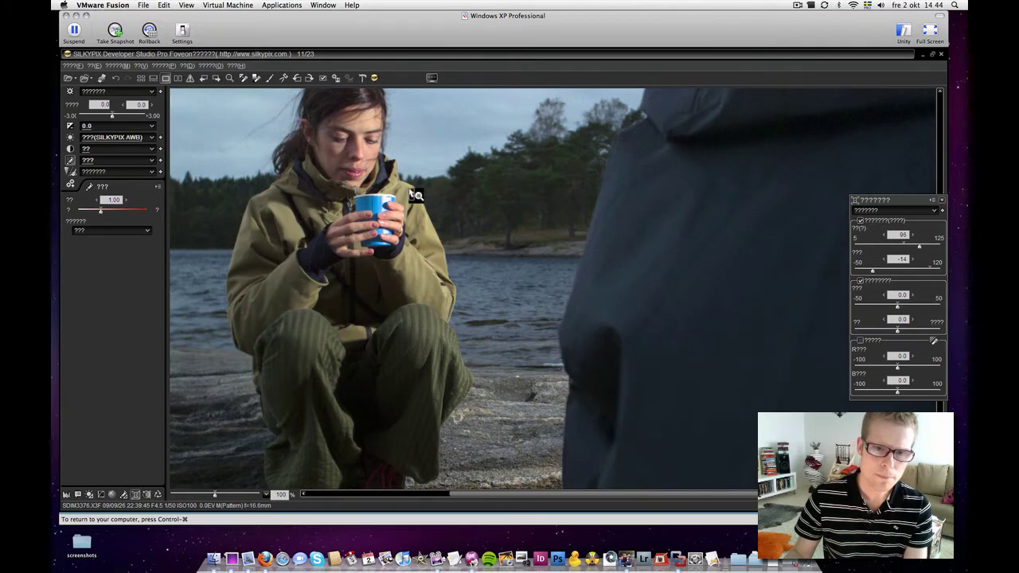
pyautogui.moveTo(409, 200); pyautogui.dragTo(461, 257)
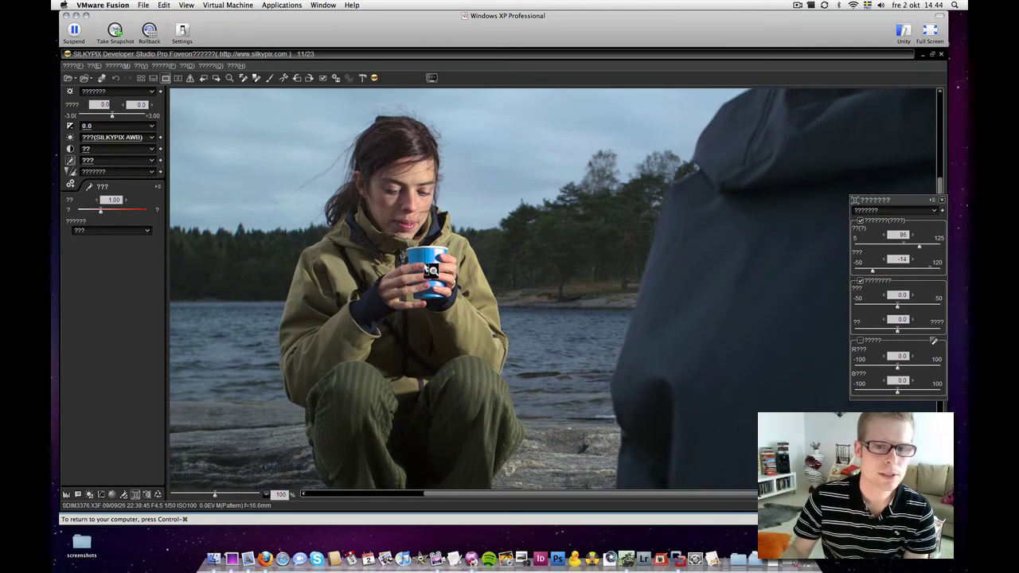
pyautogui.rightClick(433, 271)
pyautogui.click(436, 255)
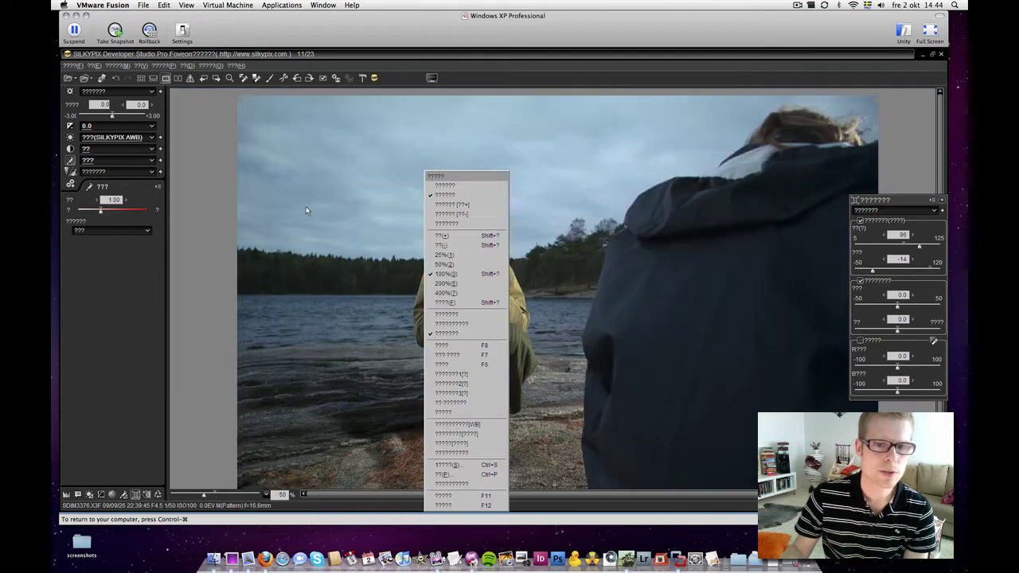
# Cycle through taste presets on SDIM3376, keep the desaturated one, and return to thumbnails
pyautogui.click(151, 92)
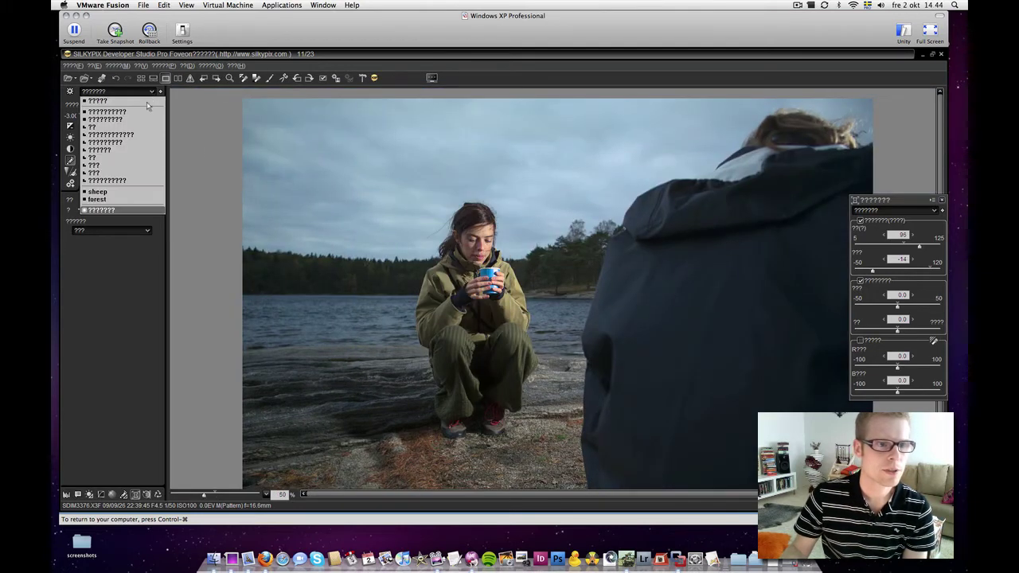
pyautogui.click(119, 161)
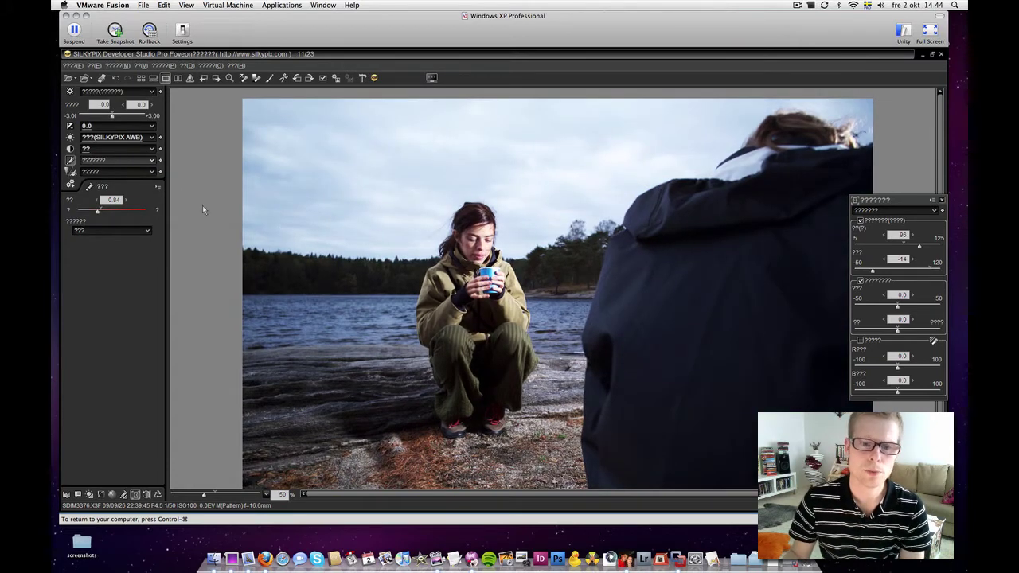
pyautogui.scroll(-3, 291, 248)
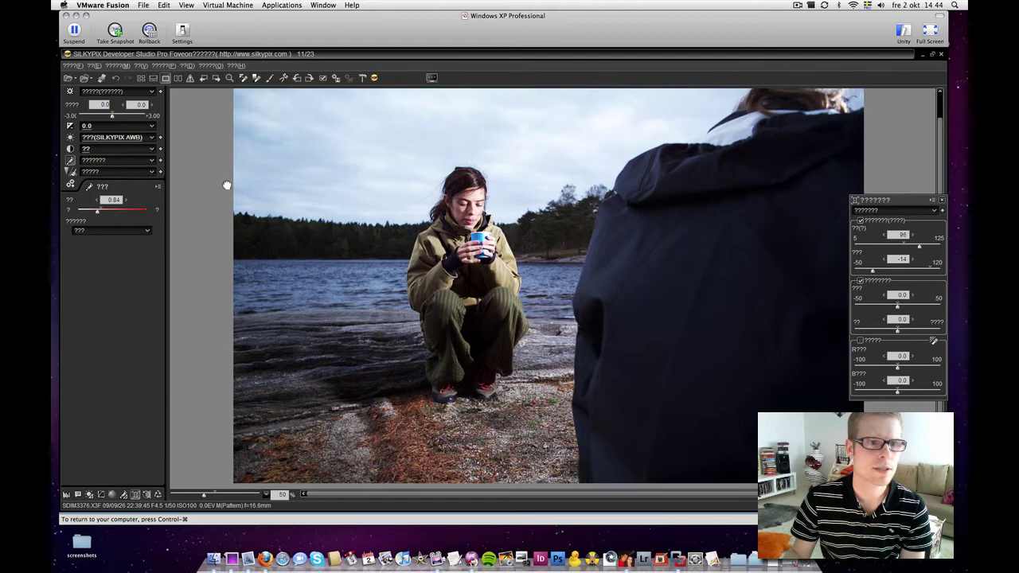
pyautogui.click(152, 93)
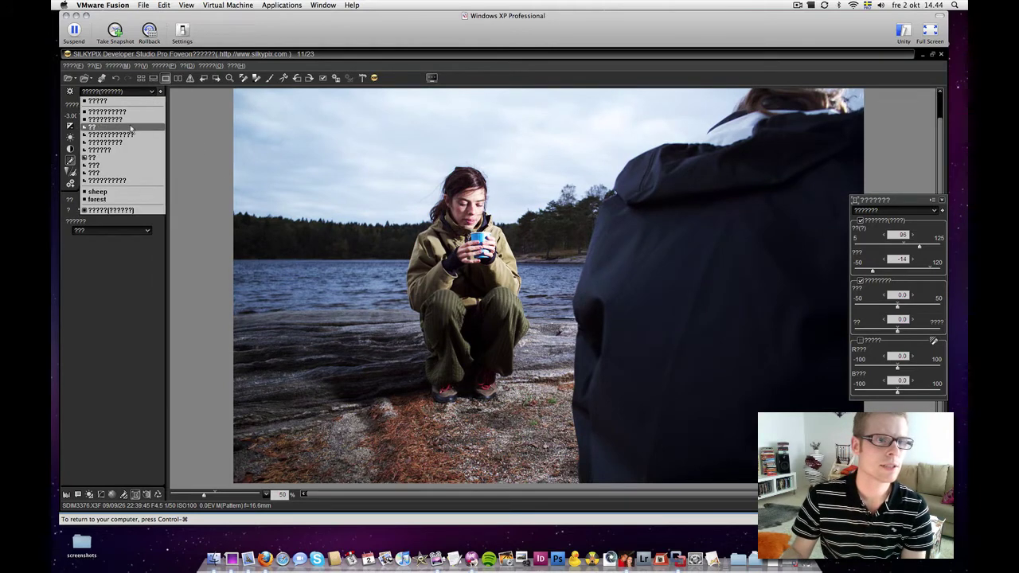
pyautogui.click(156, 96)
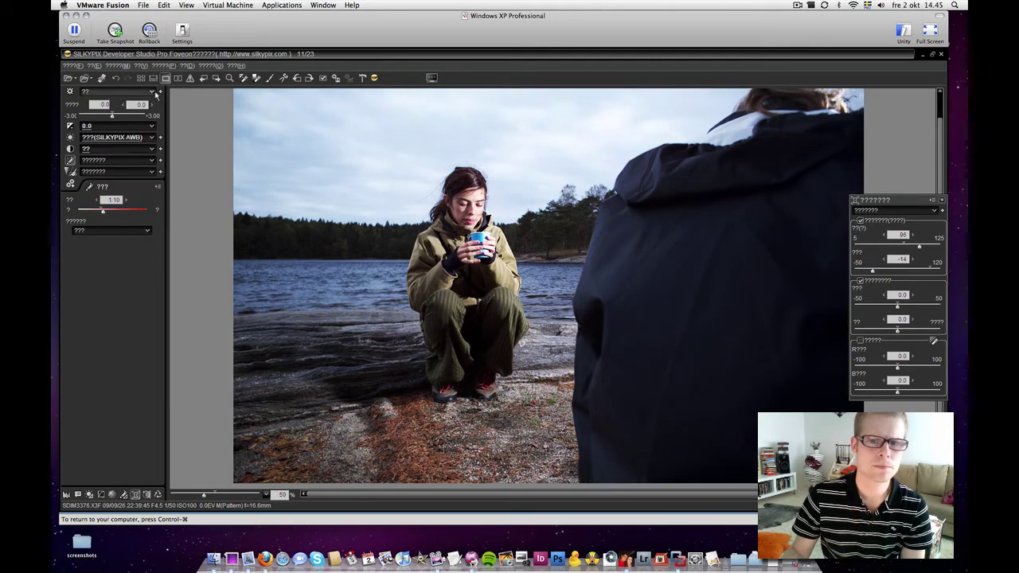
pyautogui.click(154, 93)
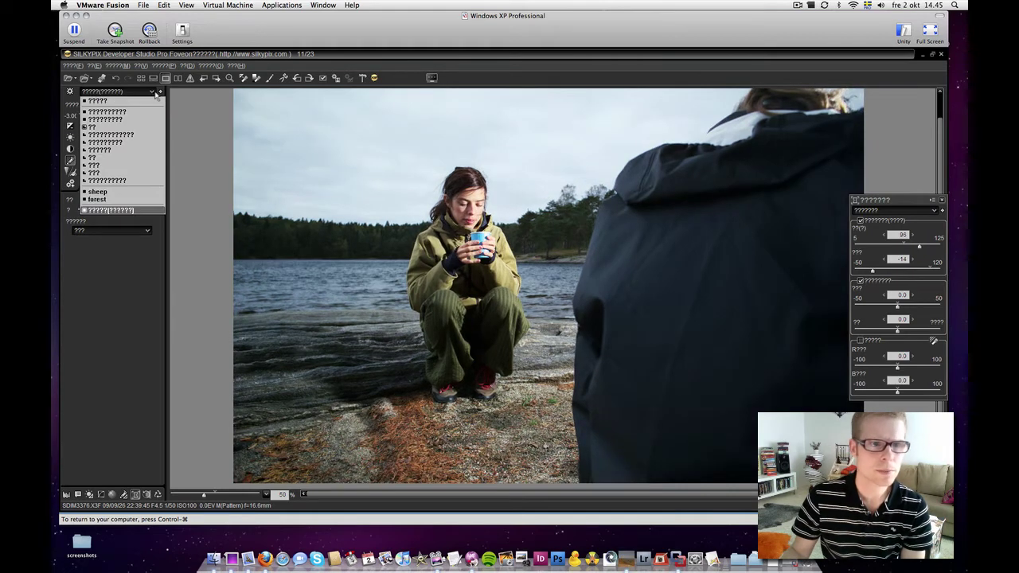
pyautogui.click(132, 135)
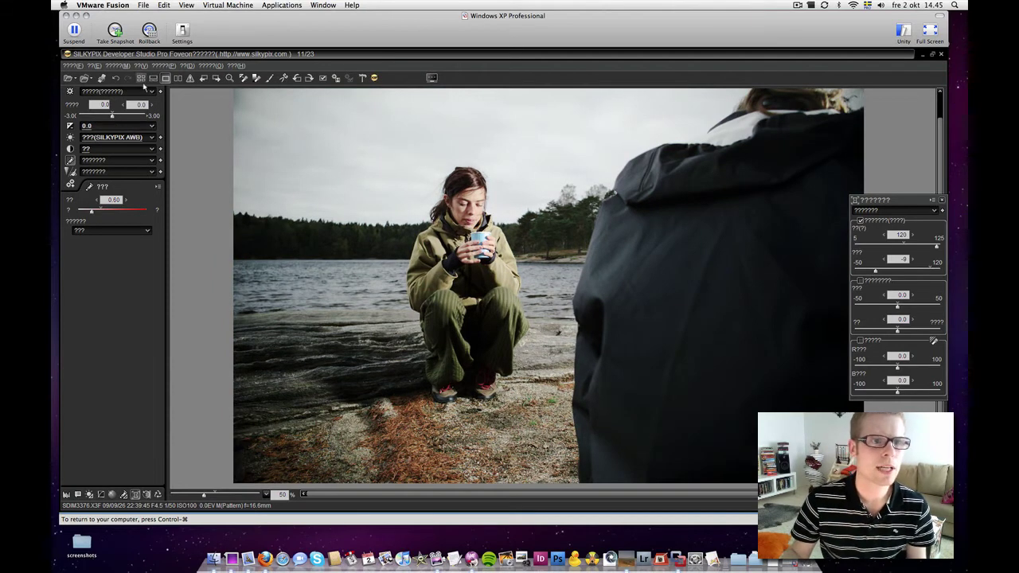
pyautogui.click(140, 79)
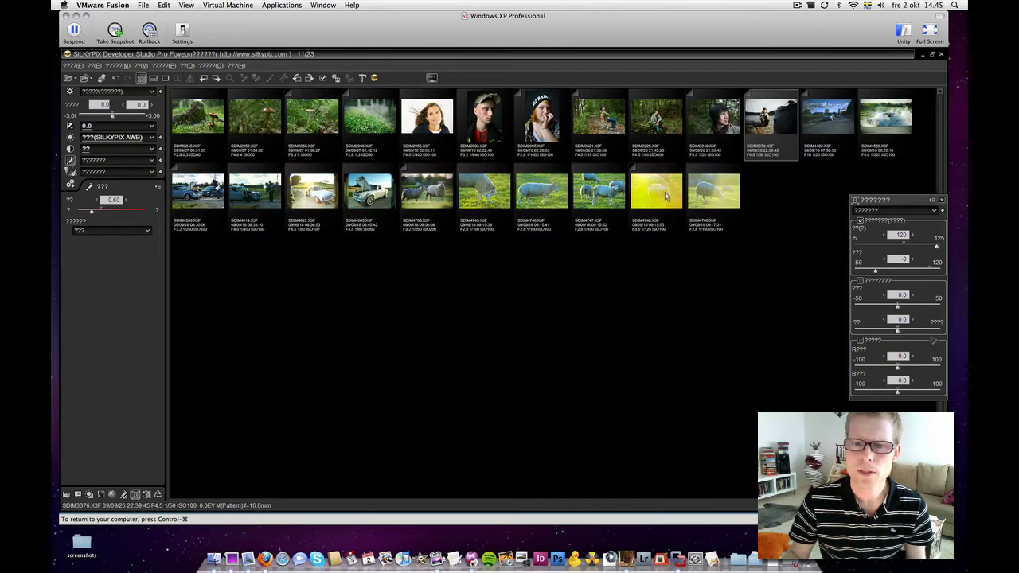
# Open sheep photo SDIM4748, inspect it zoomed in, drop to 50%, then return to thumbnails
pyautogui.doubleClick(665, 192)
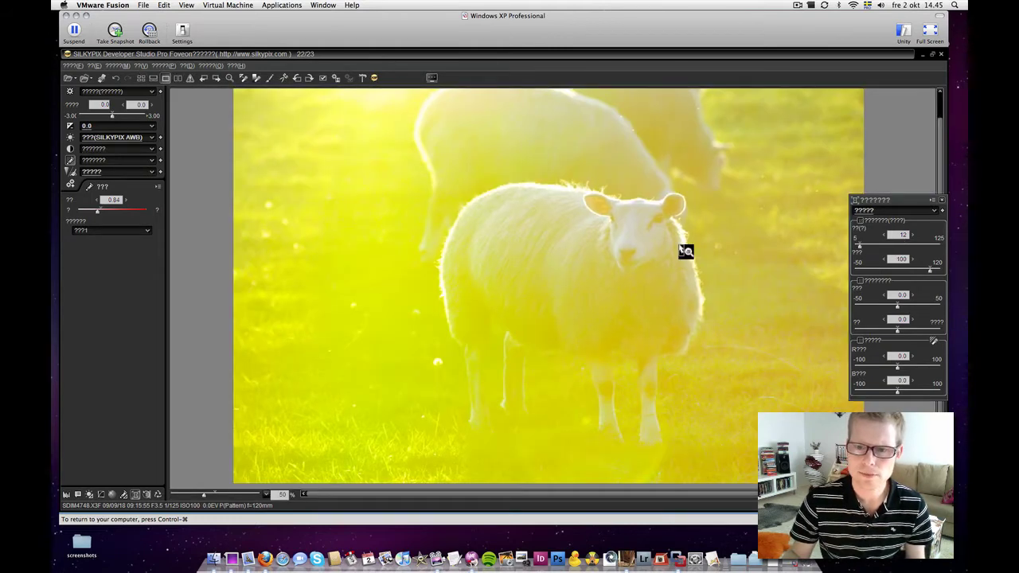
pyautogui.rightClick(610, 230)
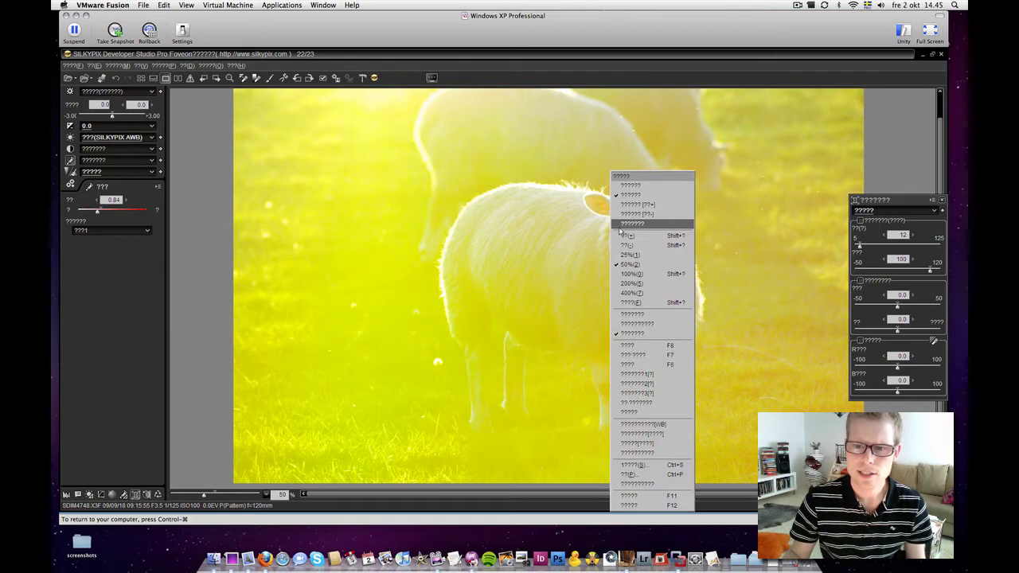
pyautogui.click(633, 276)
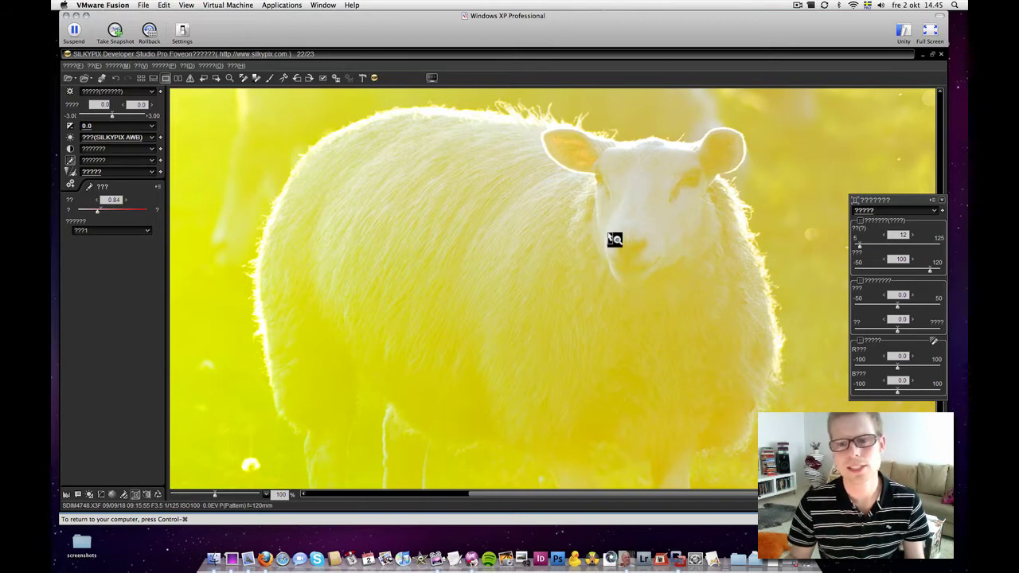
pyautogui.rightClick(559, 236)
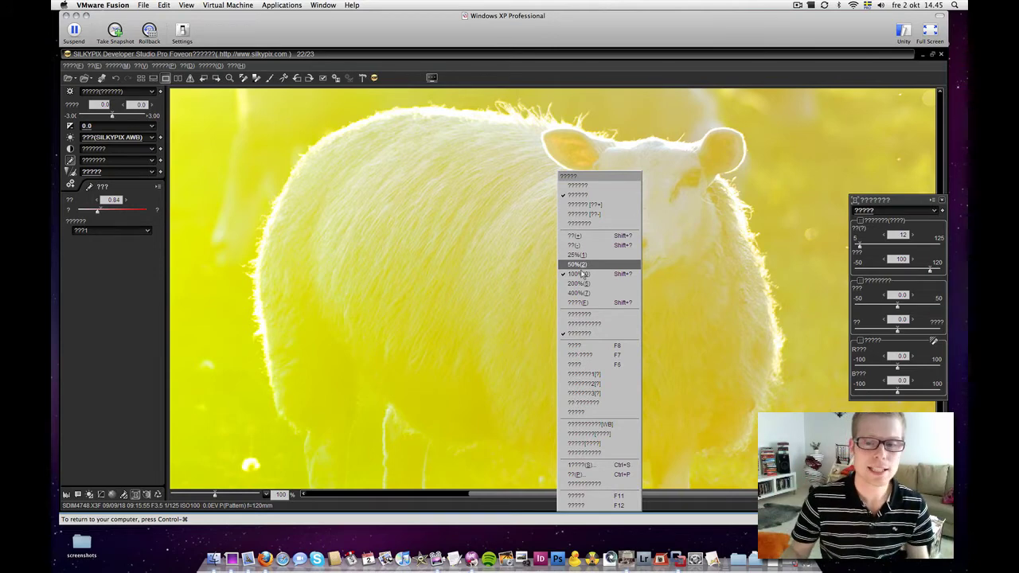
pyautogui.click(583, 263)
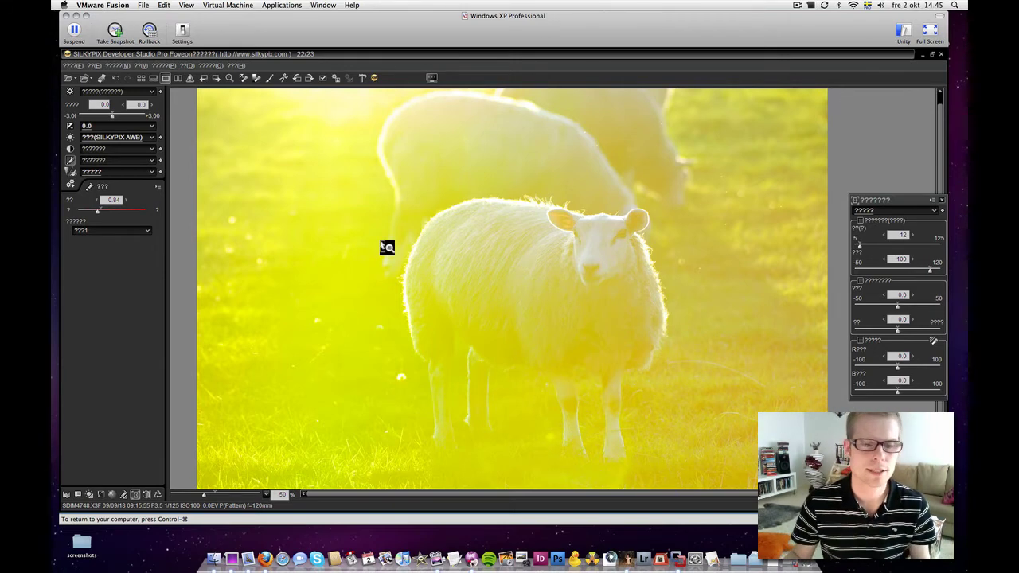
pyautogui.click(146, 78)
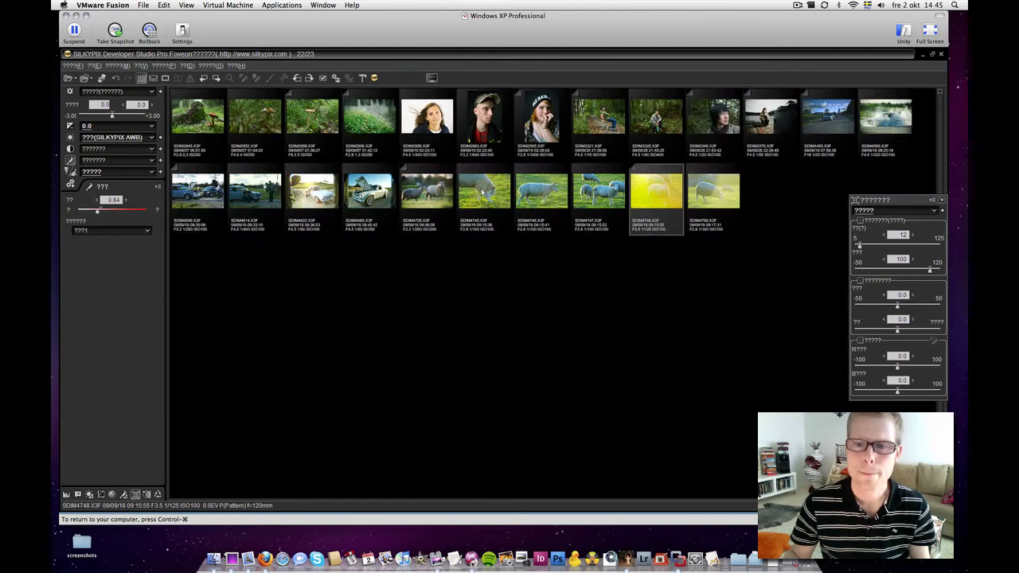
# Open the car photo SDIM4483 and lower its tone strength value to 71 to darken the clouds
pyautogui.click(863, 128)
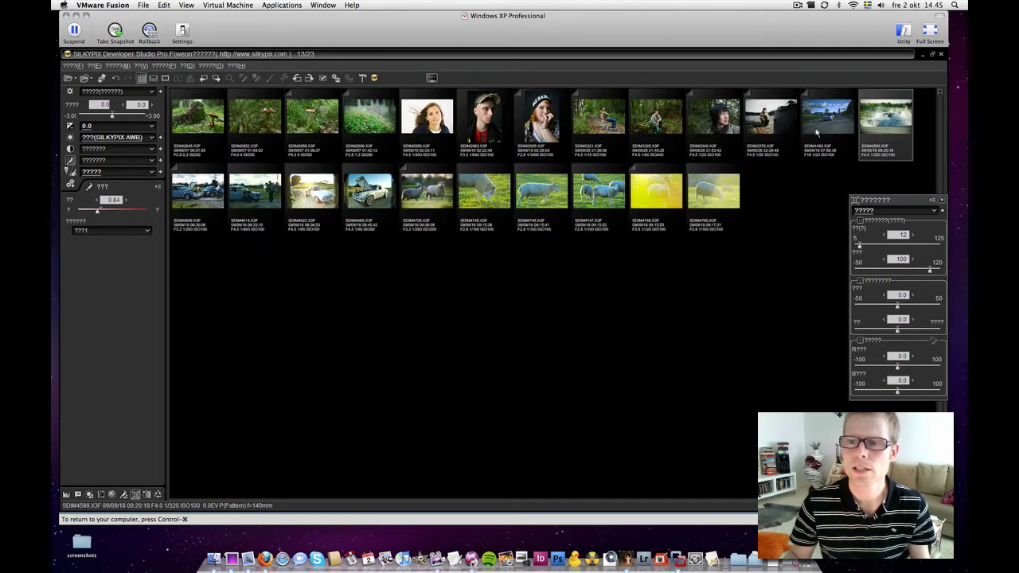
pyautogui.doubleClick(830, 130)
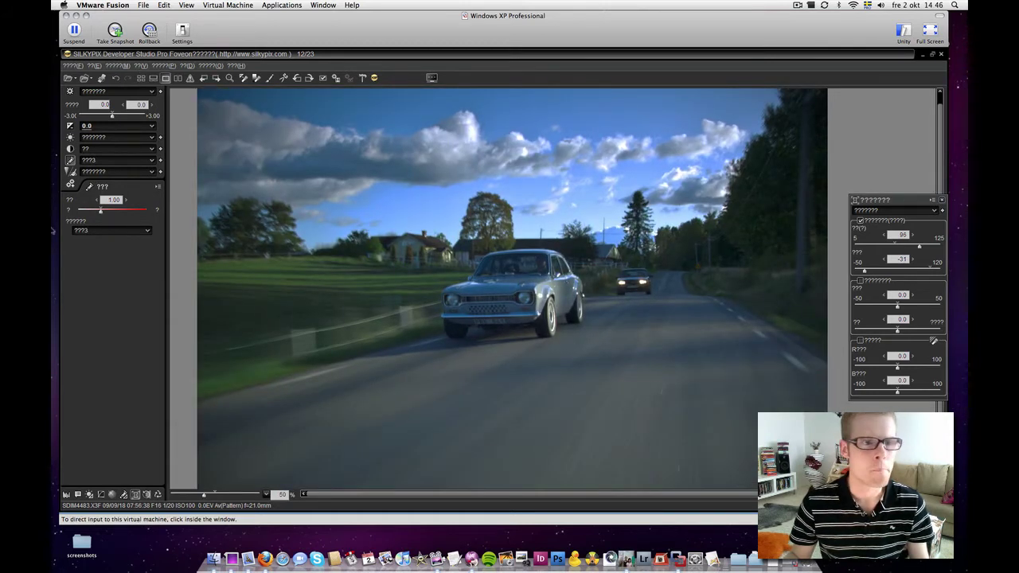
pyautogui.click(117, 135)
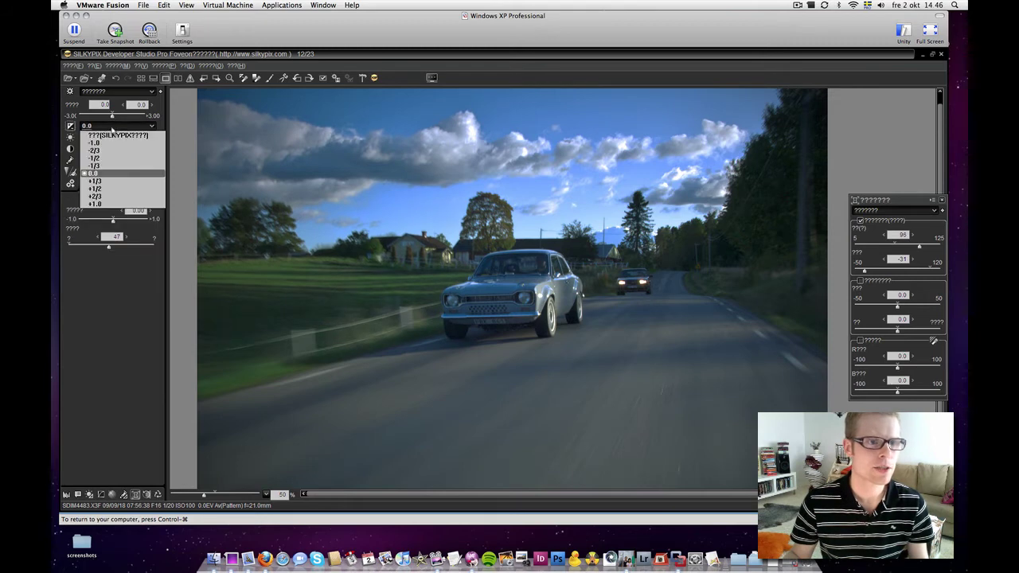
pyautogui.click(113, 132)
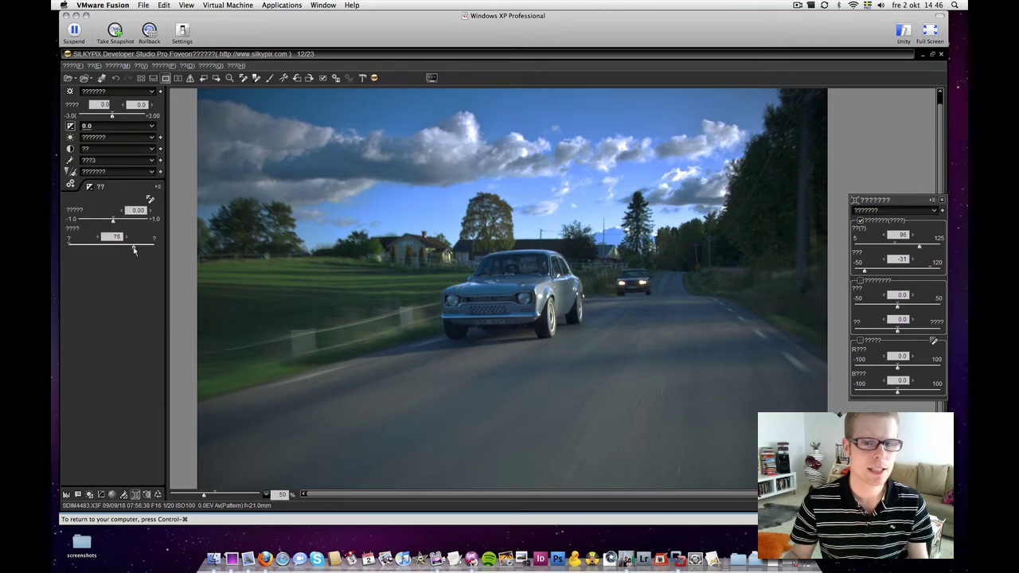
pyautogui.moveTo(134, 249); pyautogui.dragTo(129, 249)
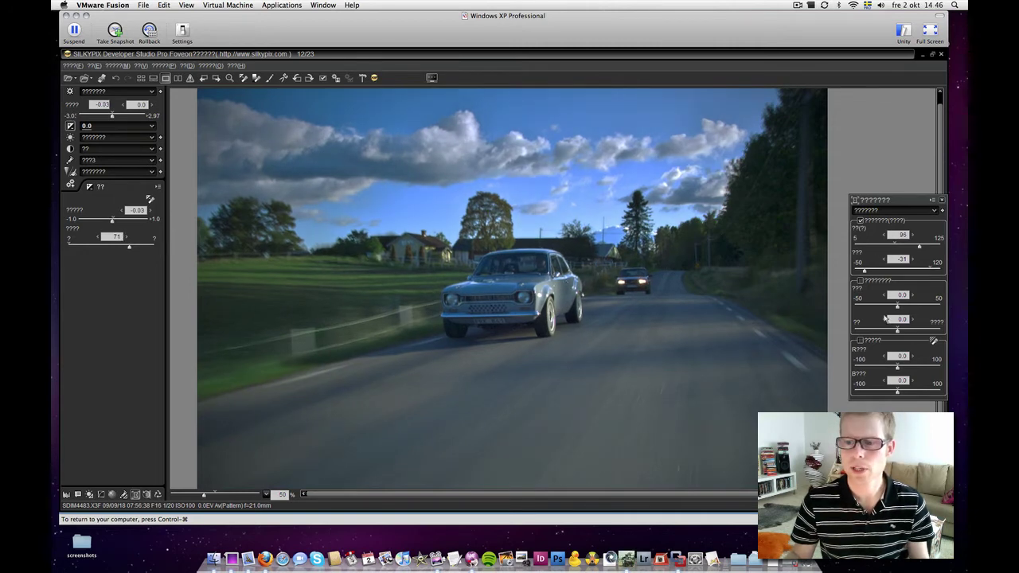
# Bring up the Fine Color Controller colour-wheel controls and choose a colour adjustment mode
pyautogui.click(124, 494)
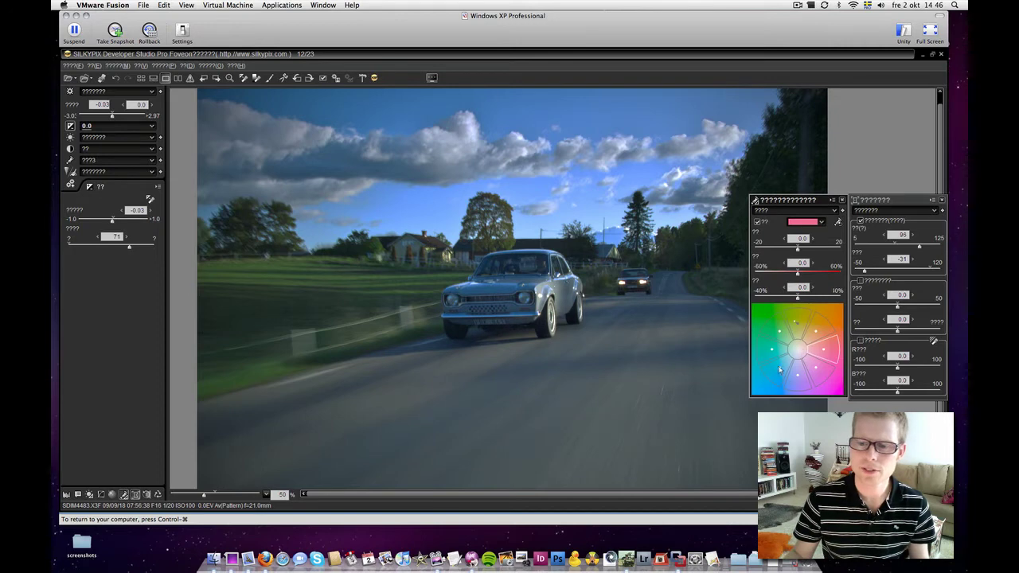
pyautogui.click(813, 211)
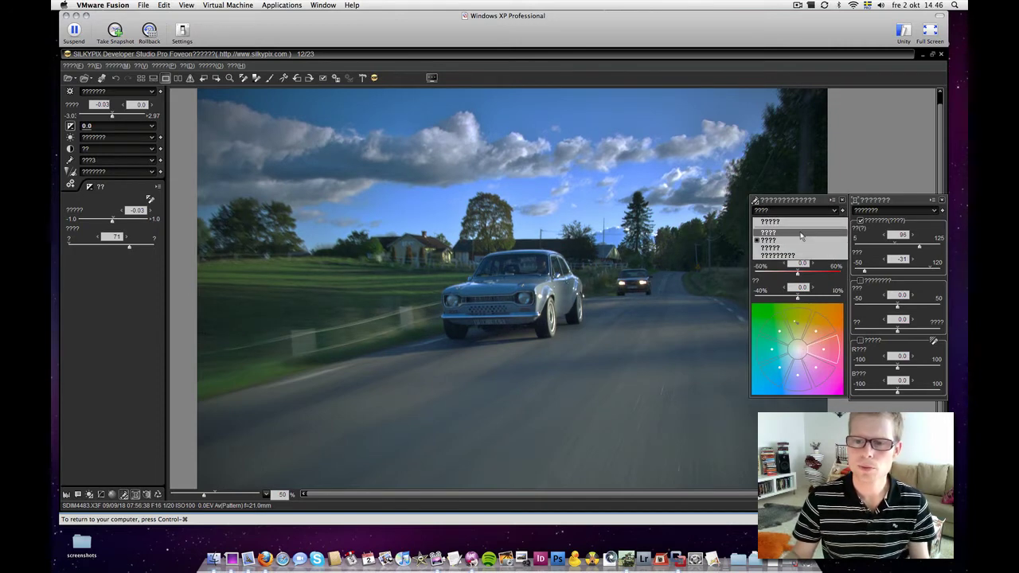
pyautogui.click(796, 236)
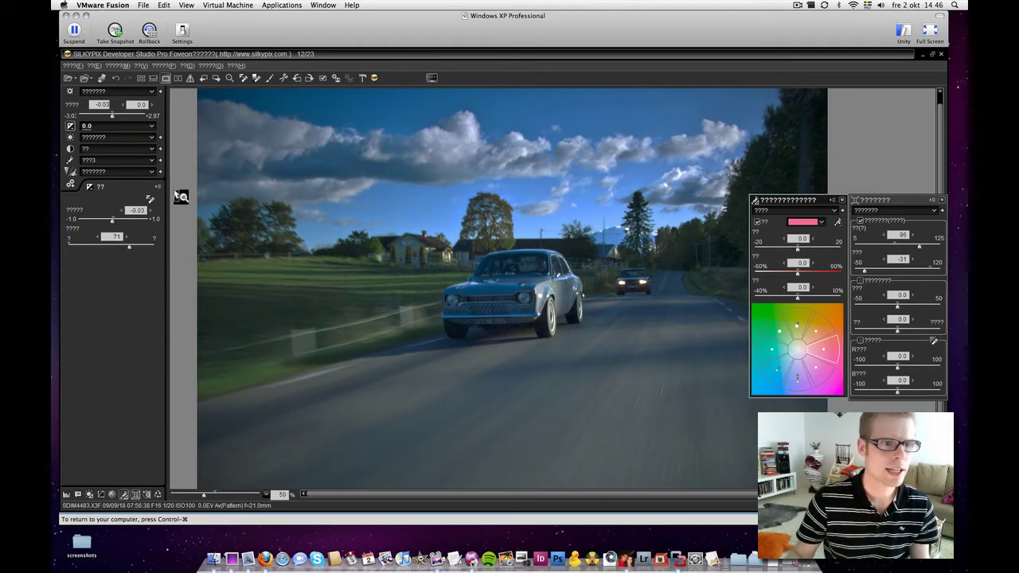
# Raise the exposure to about +0.40, then try the red fringe correction and reset it near zero
pyautogui.moveTo(111, 116); pyautogui.dragTo(118, 118)
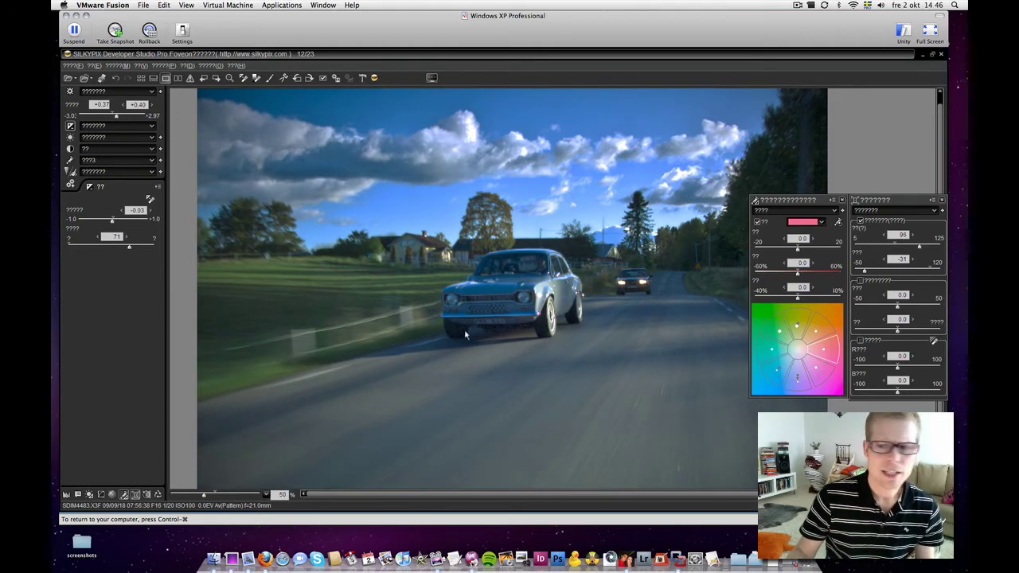
pyautogui.moveTo(898, 368); pyautogui.dragTo(930, 370)
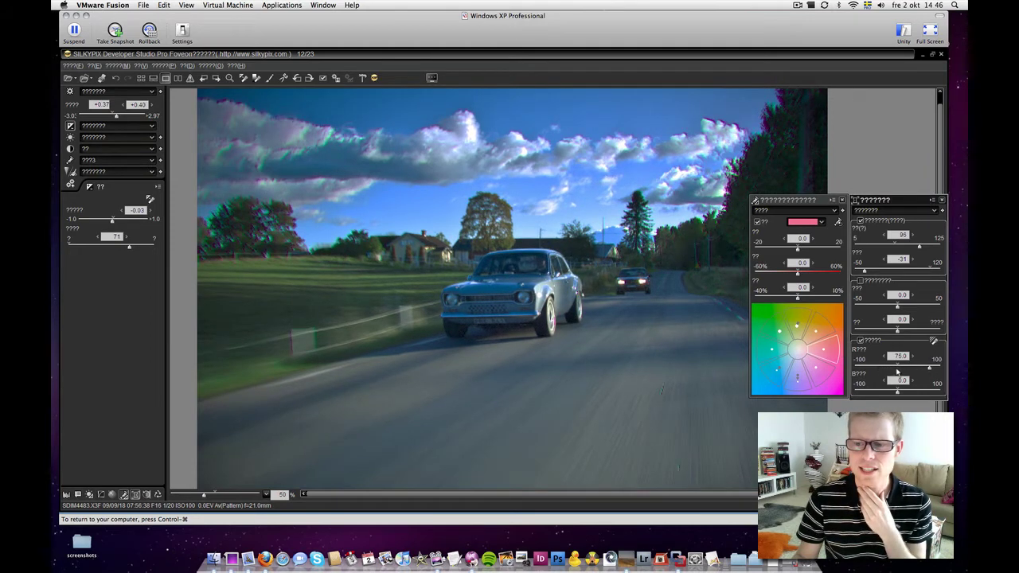
pyautogui.click(898, 368)
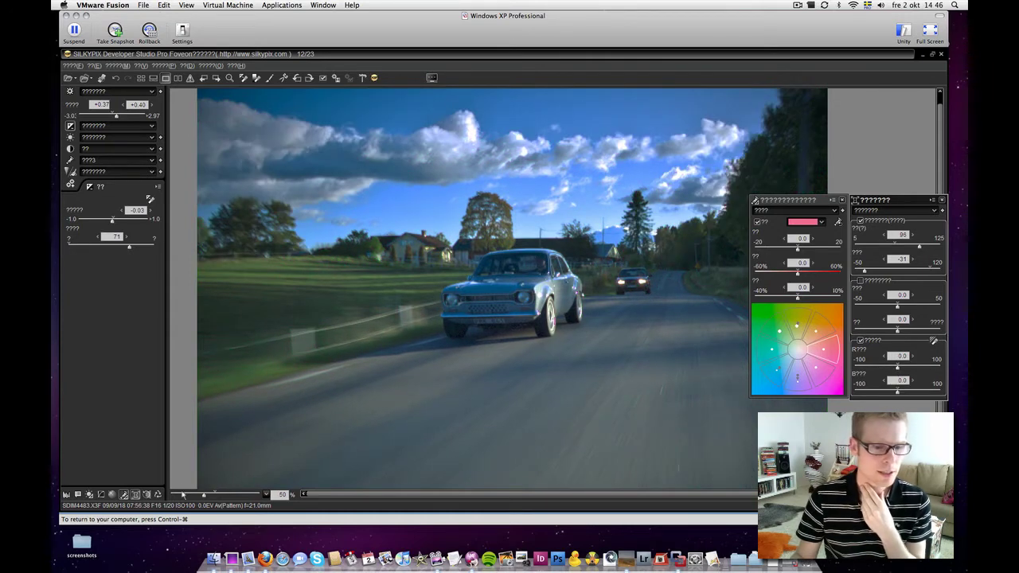
# In the rotation/perspective controls, tilt the perspective and set the second perspective value to -54
pyautogui.click(147, 495)
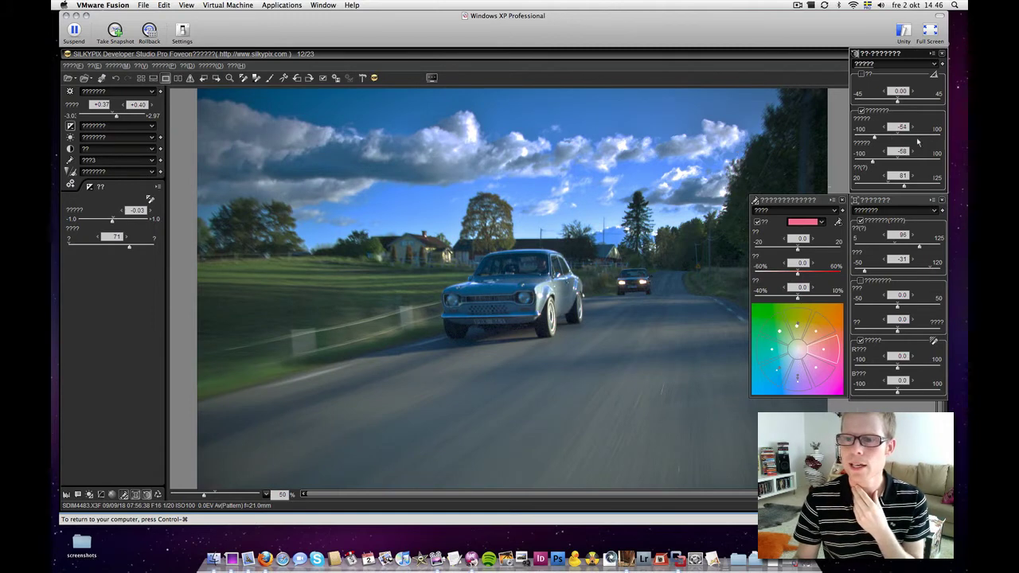
pyautogui.moveTo(918, 142); pyautogui.dragTo(921, 140)
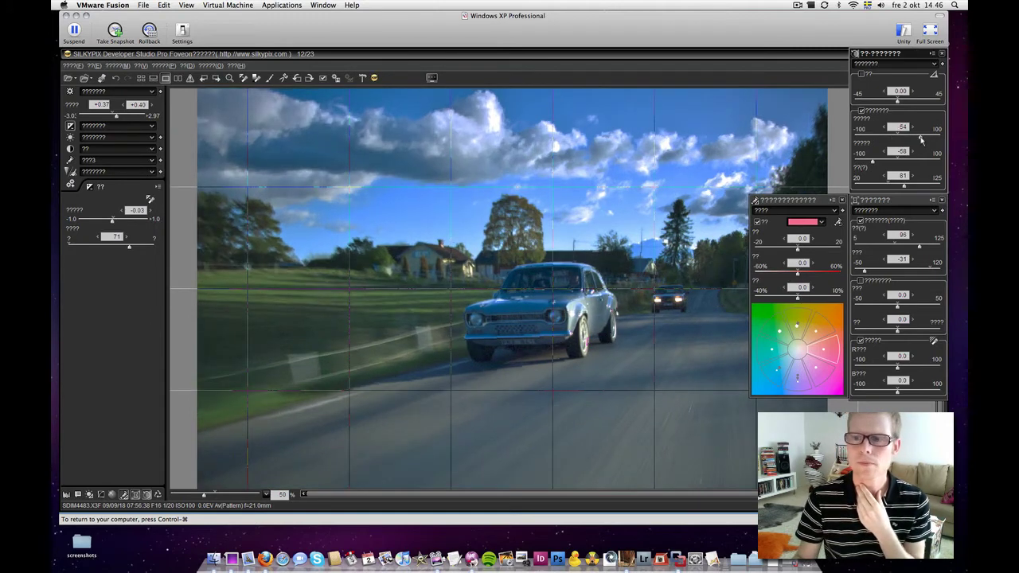
pyautogui.click(920, 162)
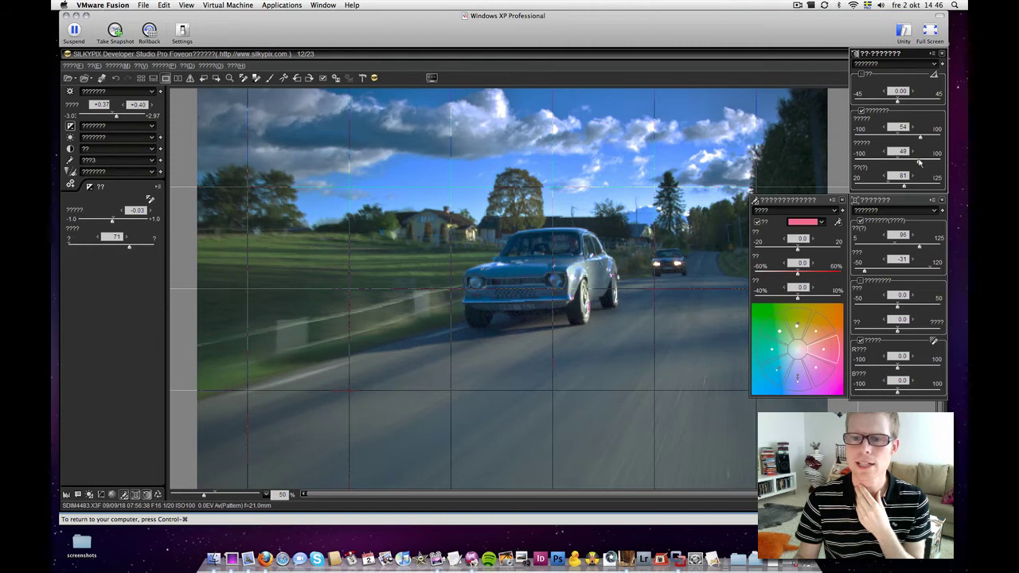
pyautogui.click(879, 159)
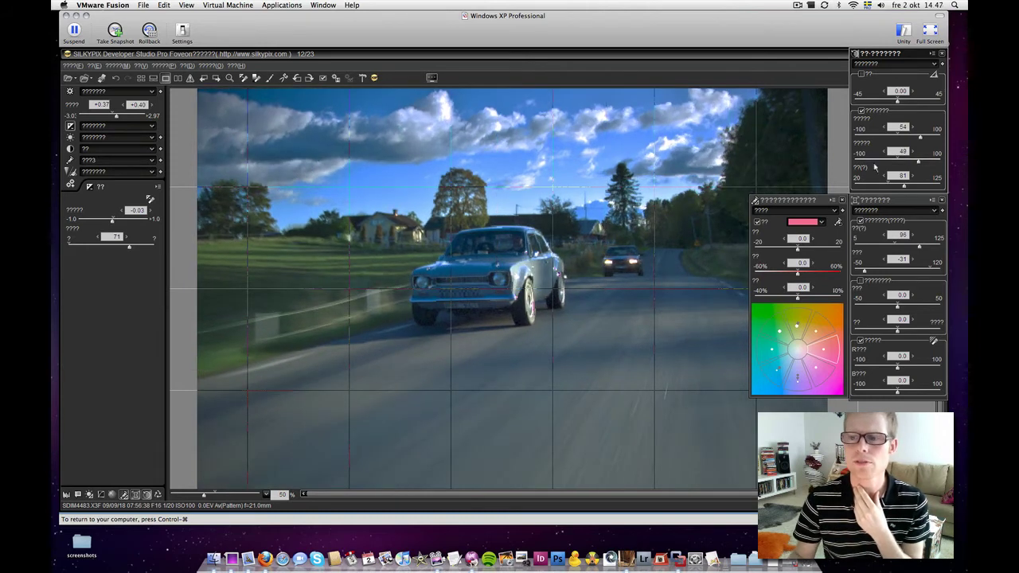
# Try image scales of 41 and 94, then restore the uncorrected framing with the first preset
pyautogui.click(873, 185)
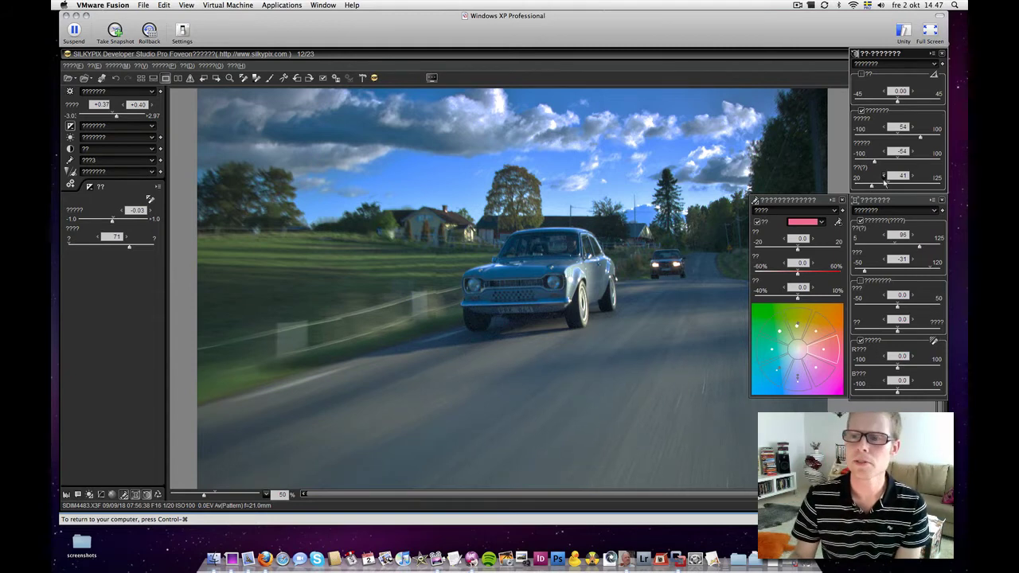
pyautogui.moveTo(897, 177); pyautogui.dragTo(899, 189)
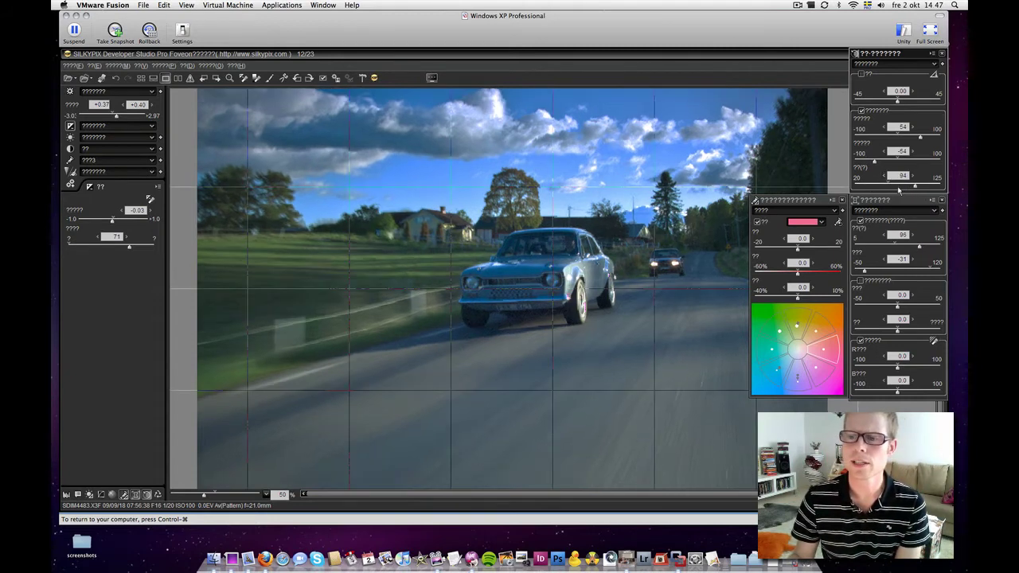
pyautogui.click(933, 63)
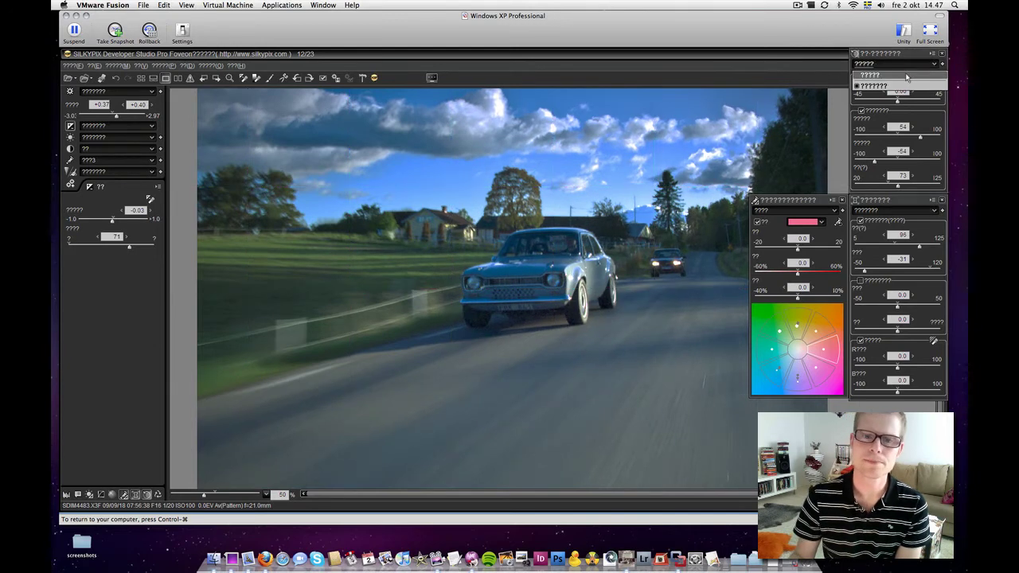
pyautogui.click(905, 75)
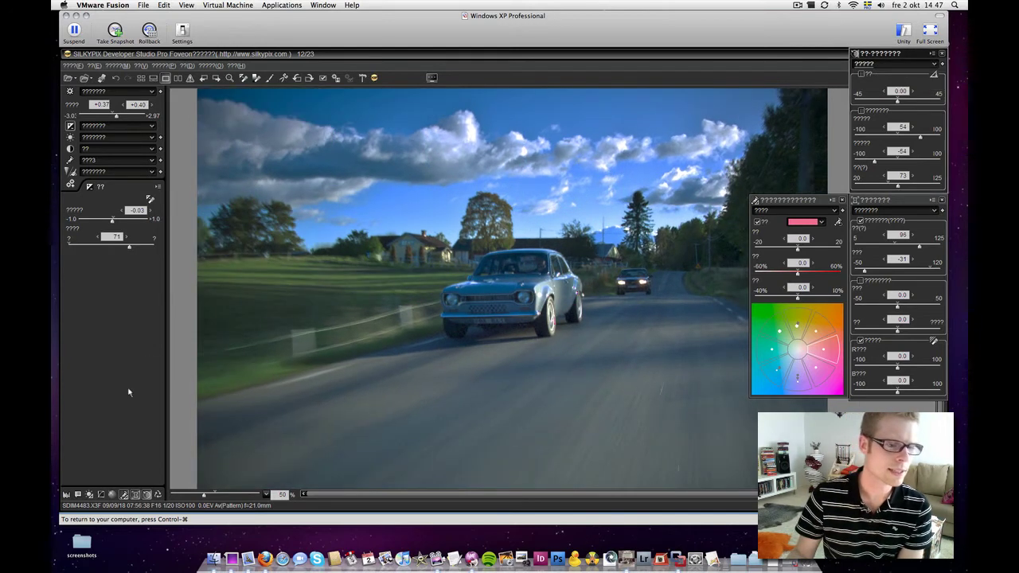
# Bring up the tone curve controls beside the colour wheel and reset the curve to a straight line
pyautogui.click(100, 494)
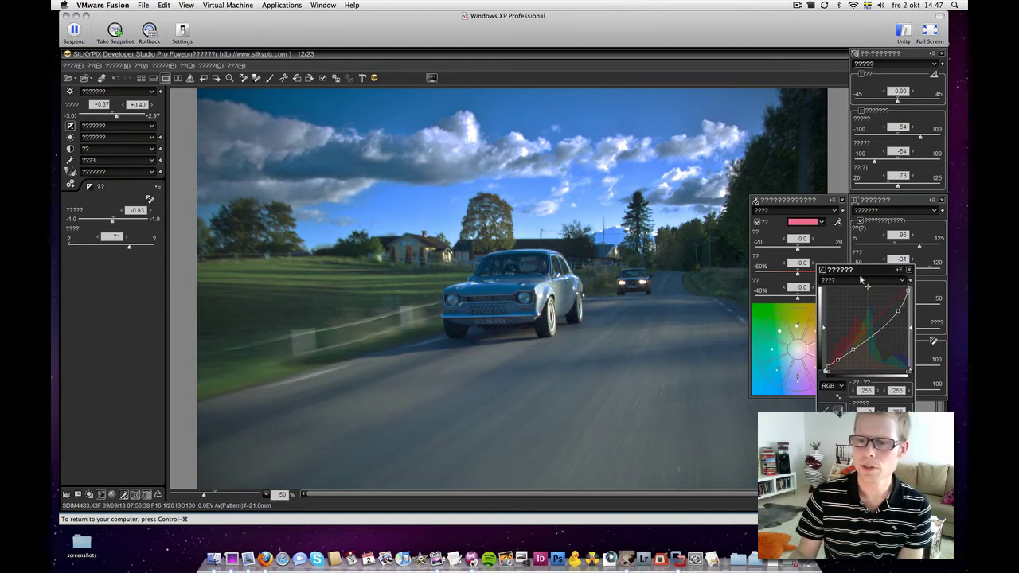
pyautogui.moveTo(879, 273); pyautogui.dragTo(677, 303)
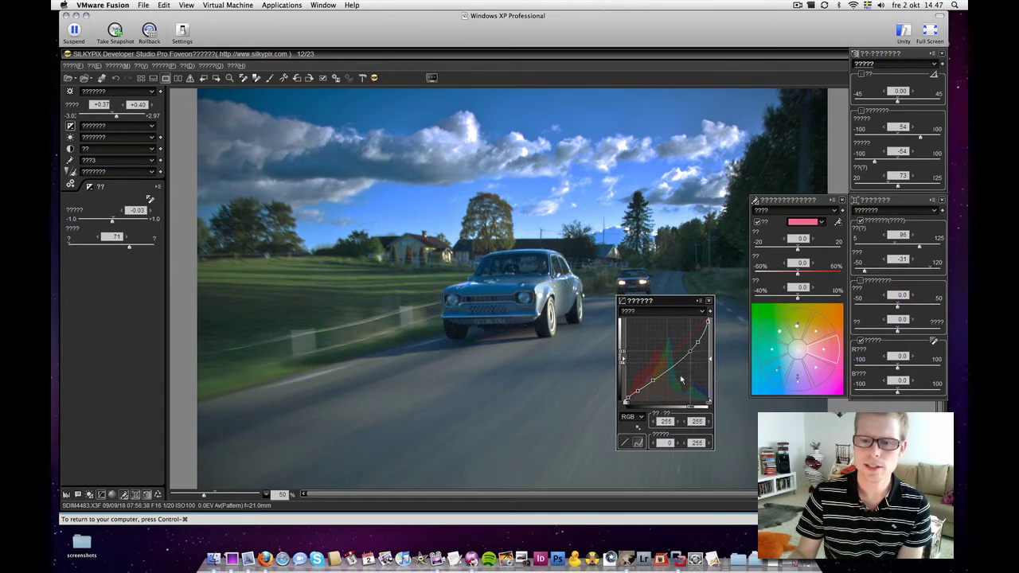
pyautogui.click(702, 312)
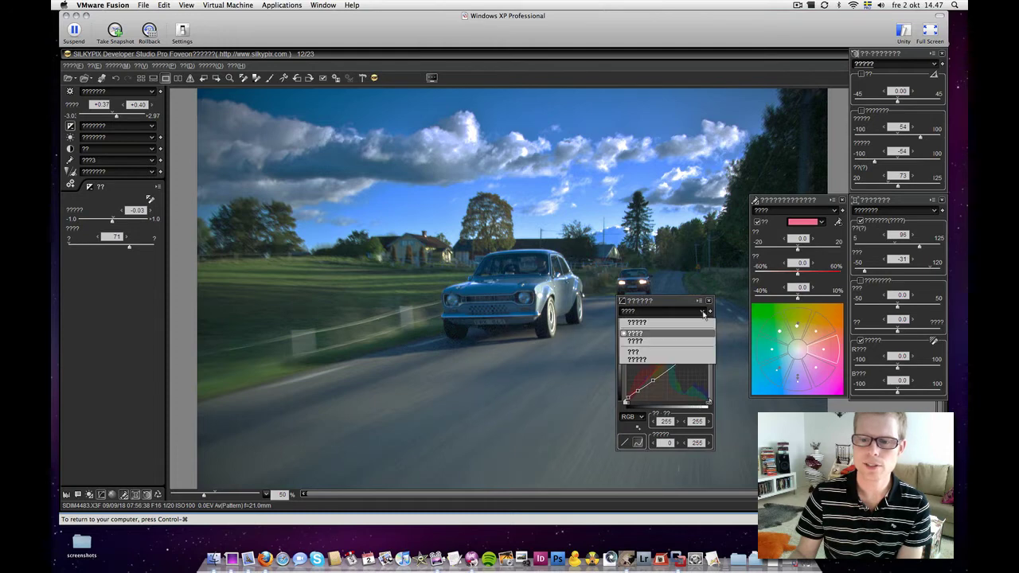
pyautogui.click(659, 322)
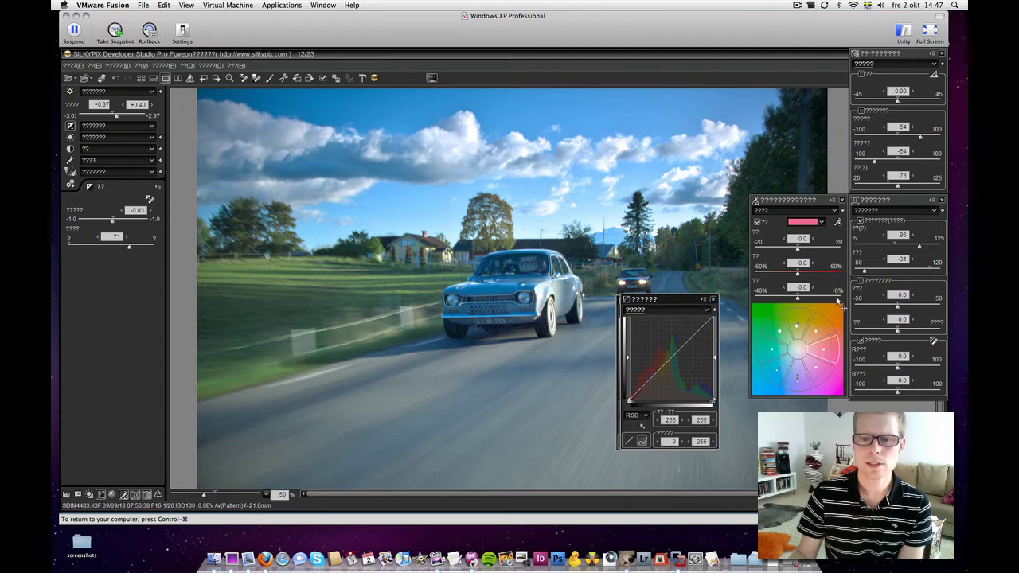
# Apply a saved taste preset that gives the car photo a lighter, faded look
pyautogui.moveTo(691, 355); pyautogui.dragTo(842, 374)
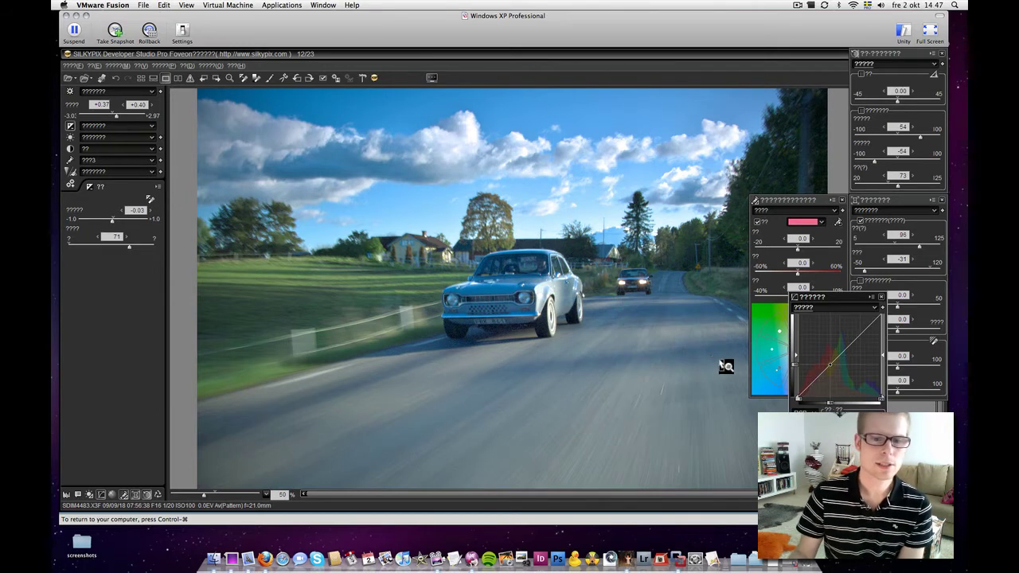
pyautogui.click(152, 93)
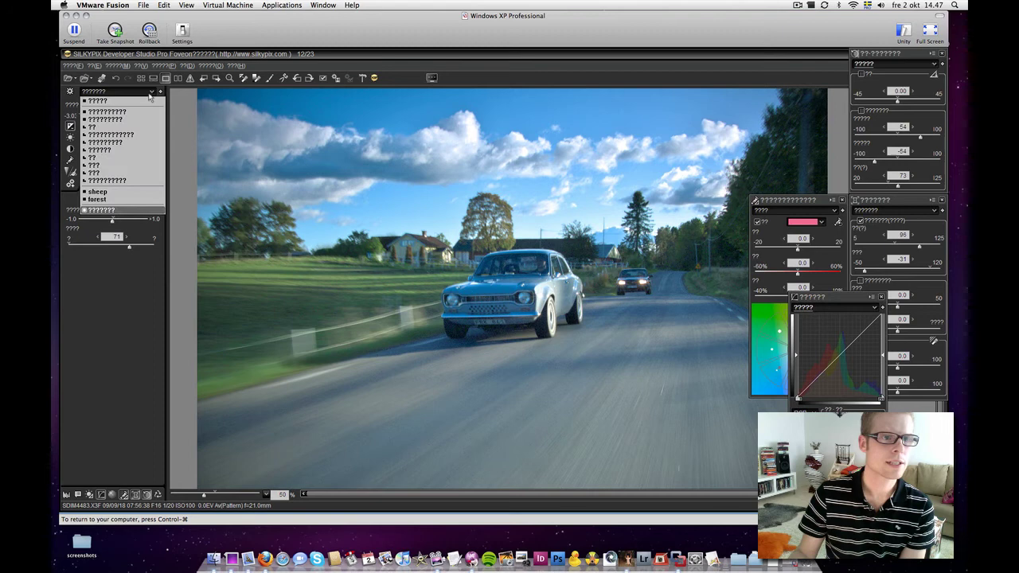
pyautogui.click(127, 127)
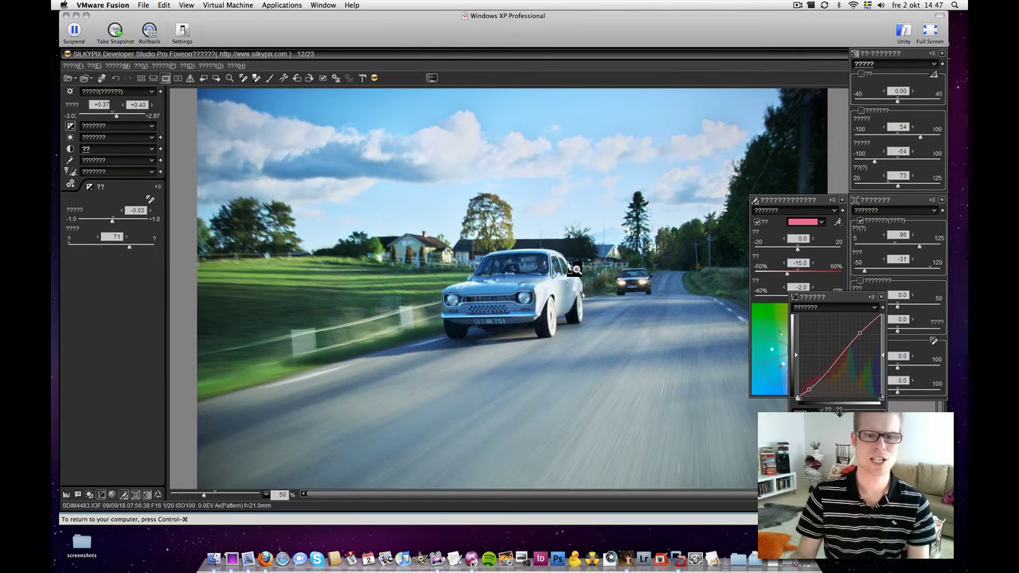
# Return to the thumbnail overview and open the sheep photo SDIM4705
pyautogui.press('F5')
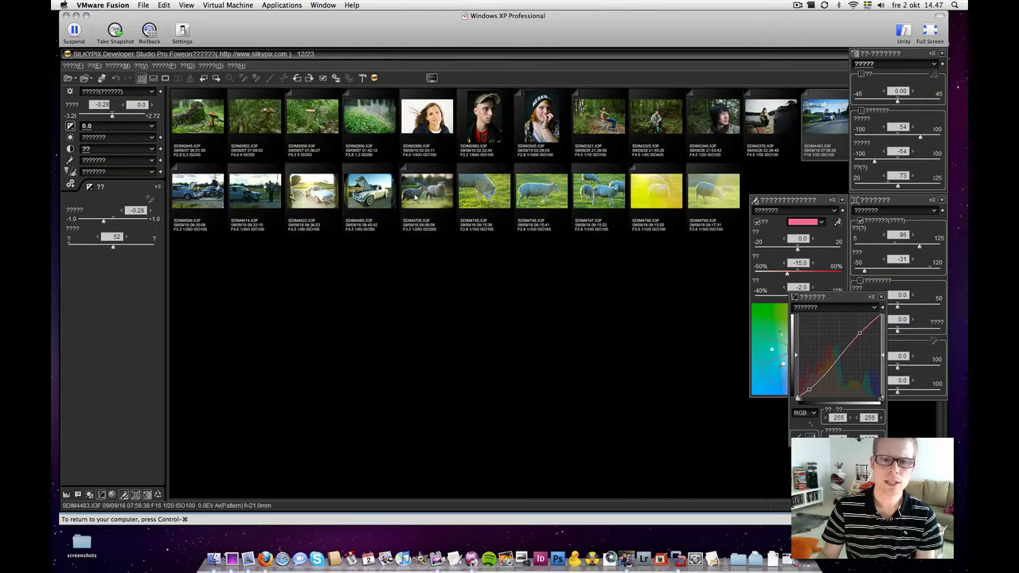
pyautogui.doubleClick(427, 191)
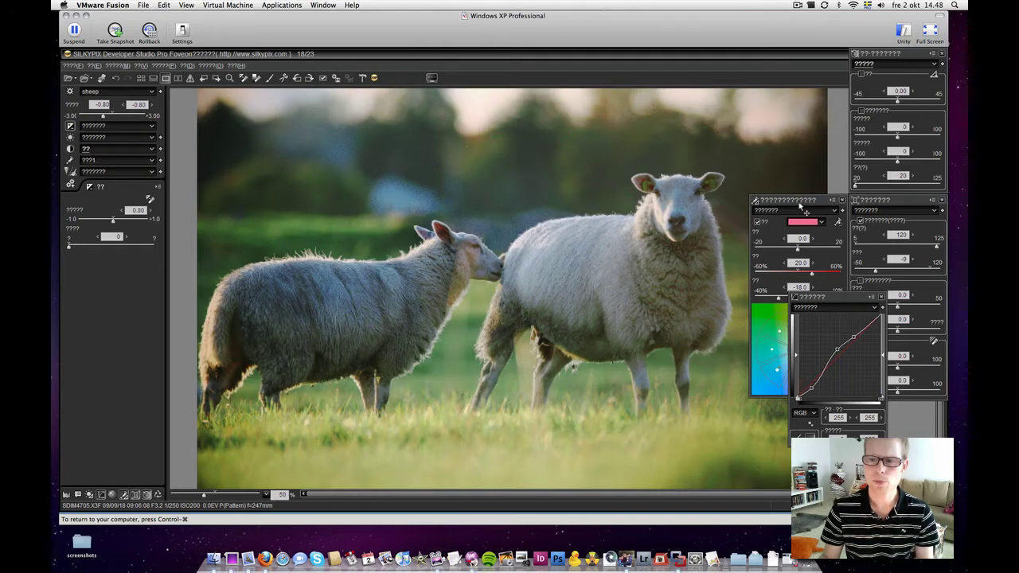
pyautogui.click(805, 206)
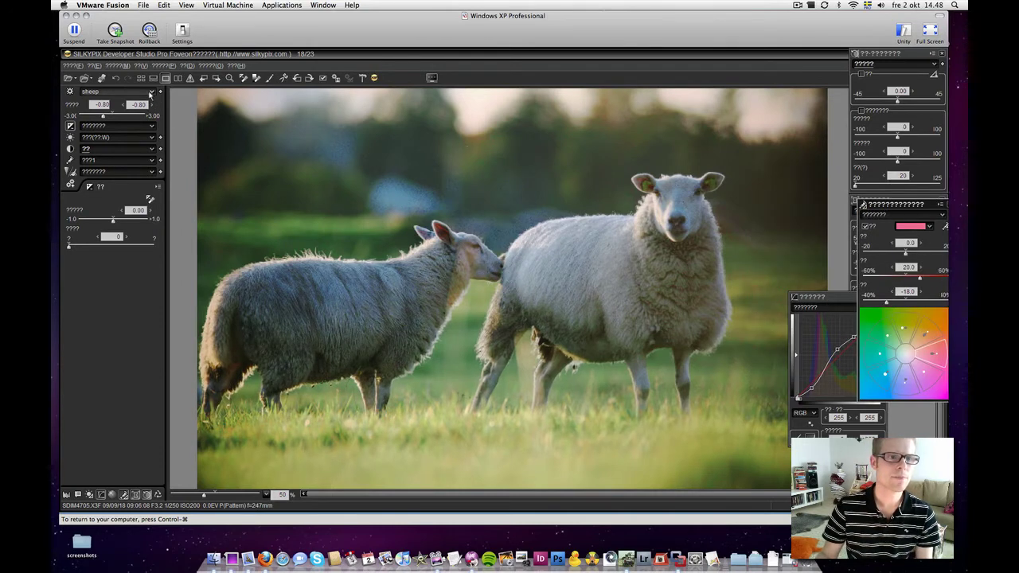
# Try the first development preset, then apply the saved 'sheep' preset
pyautogui.click(111, 92)
pyautogui.click(109, 102)
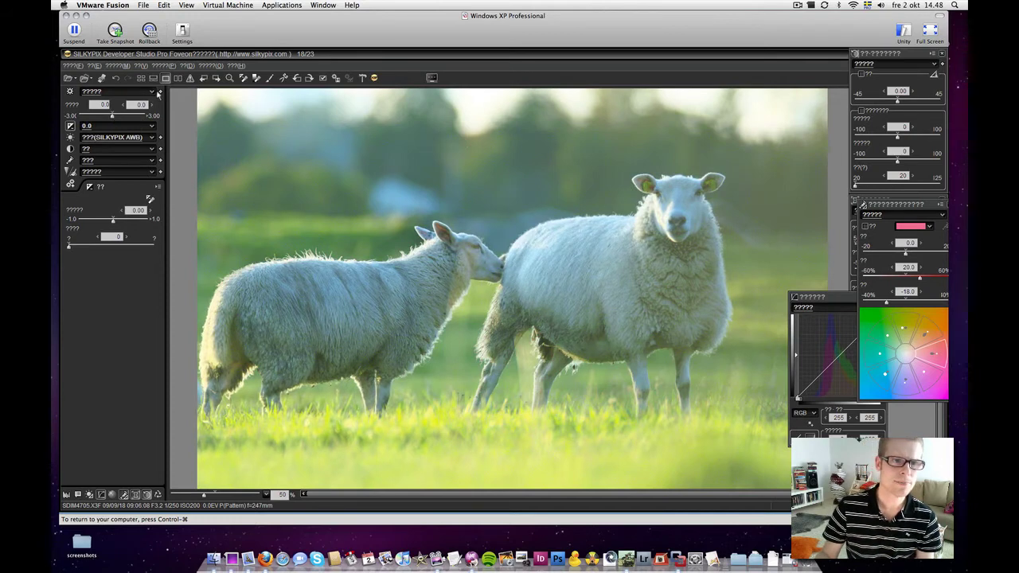
pyautogui.click(152, 92)
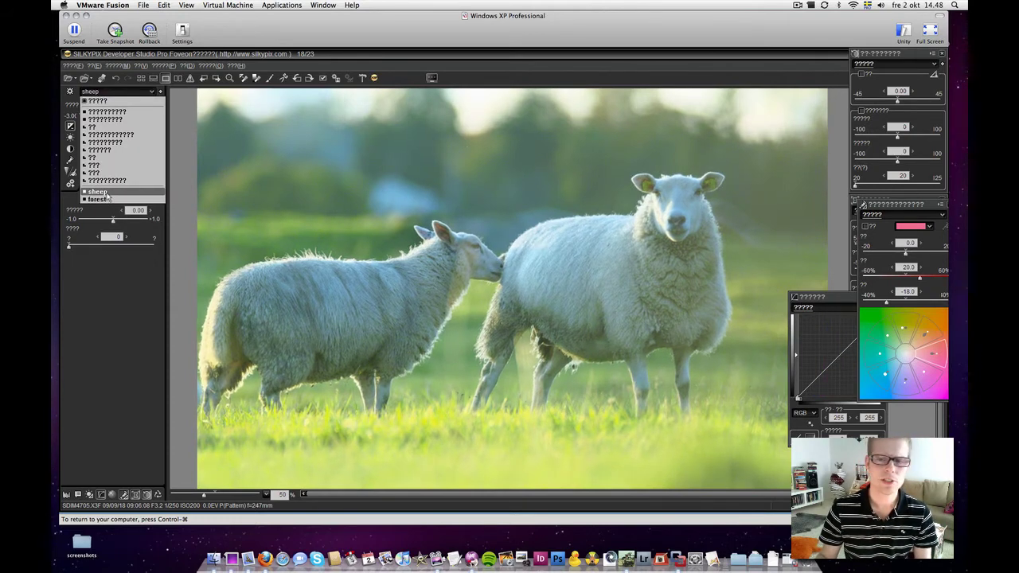
pyautogui.click(107, 192)
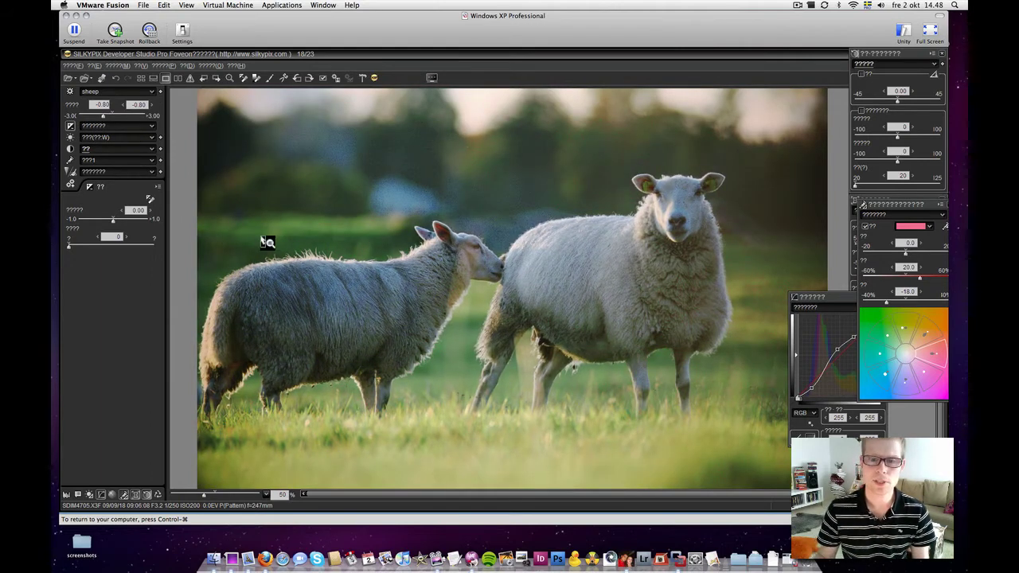
# View the sheep photo at 200% and pan around the smaller sheep's head, ears and background
pyautogui.rightClick(465, 237)
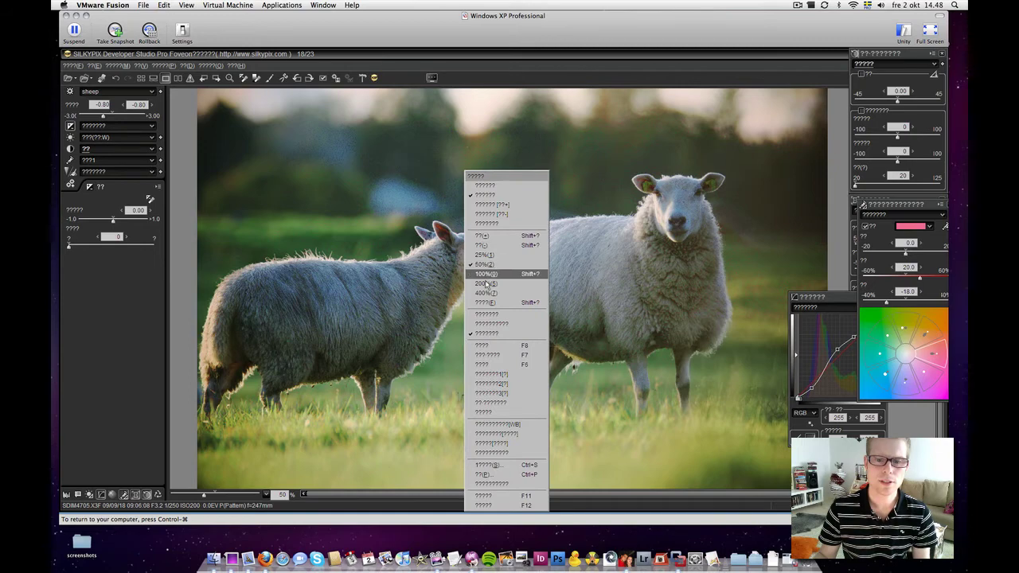
pyautogui.click(485, 283)
pyautogui.moveTo(287, 250); pyautogui.dragTo(532, 335)
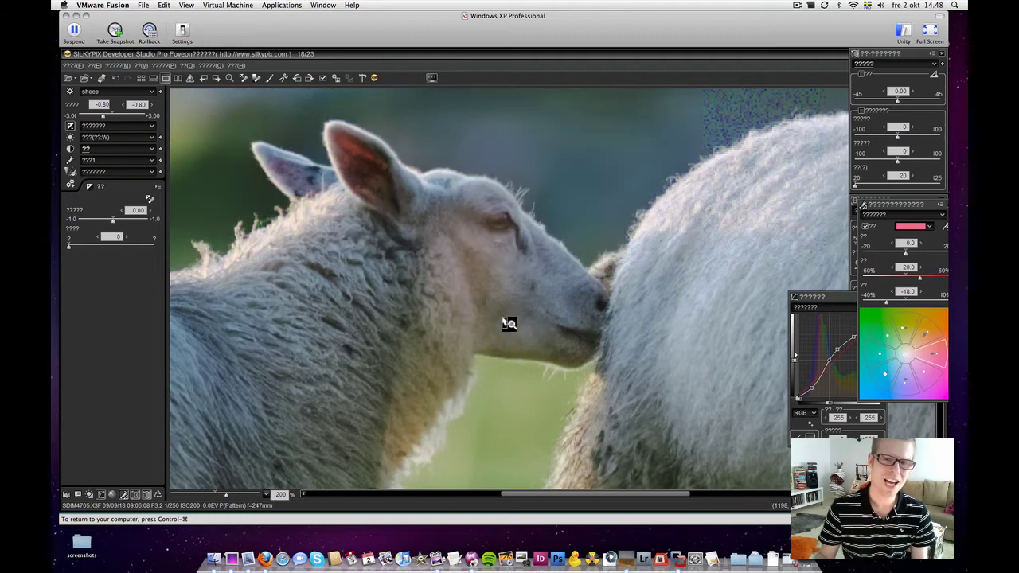
pyautogui.moveTo(509, 321); pyautogui.dragTo(579, 305)
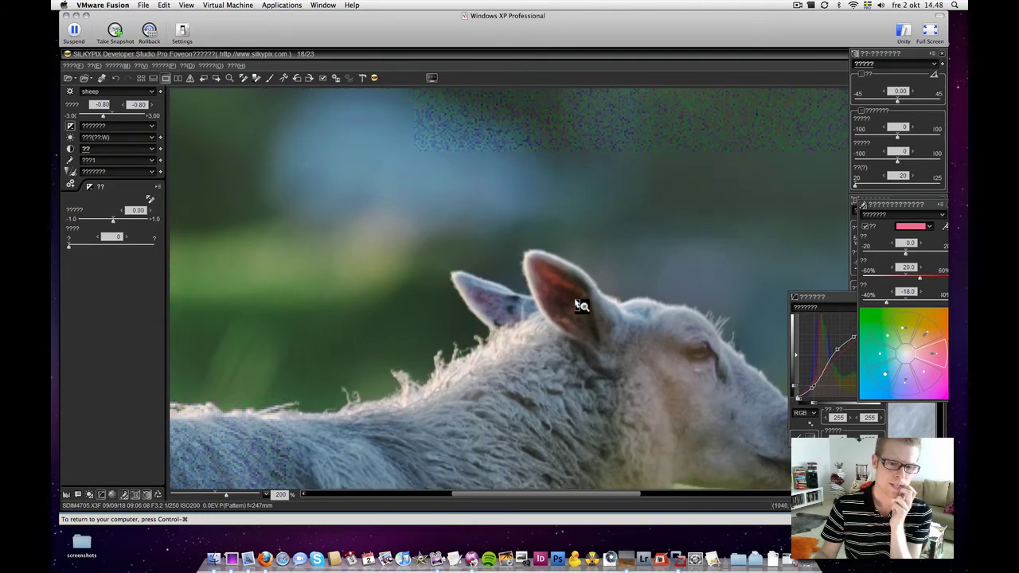
pyautogui.moveTo(528, 232); pyautogui.dragTo(641, 310)
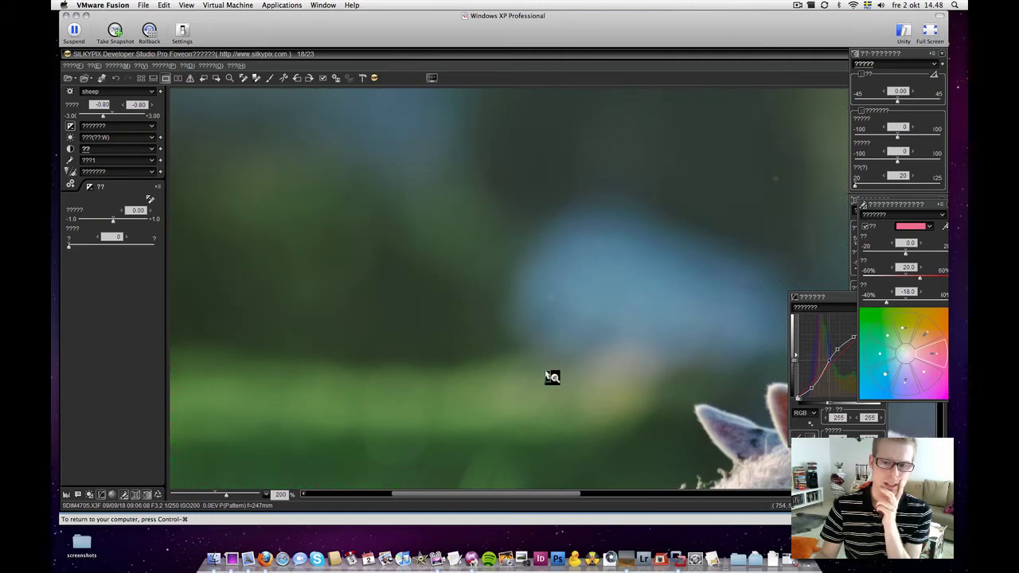
pyautogui.moveTo(553, 377); pyautogui.dragTo(369, 162)
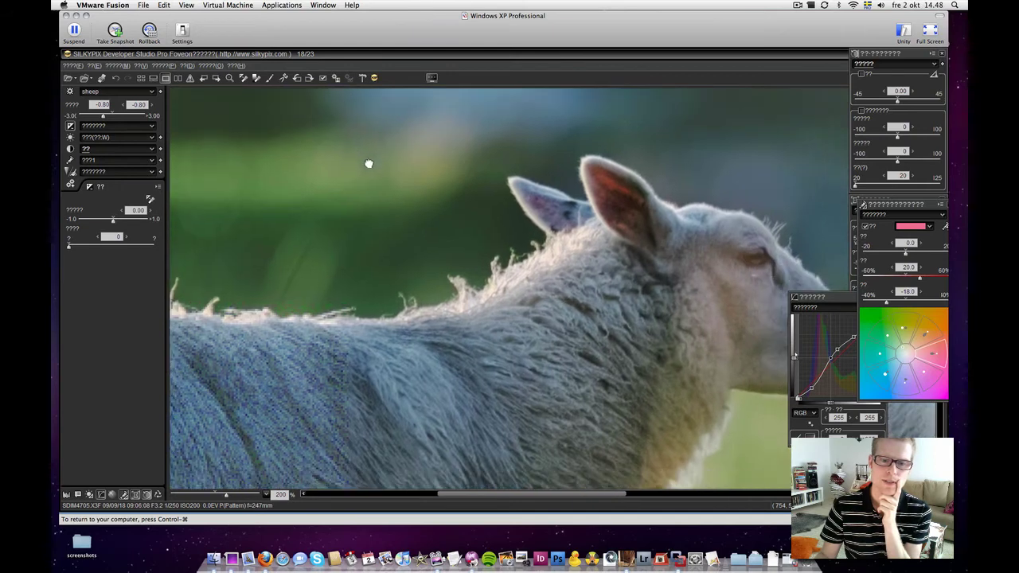
pyautogui.moveTo(578, 311); pyautogui.dragTo(405, 239)
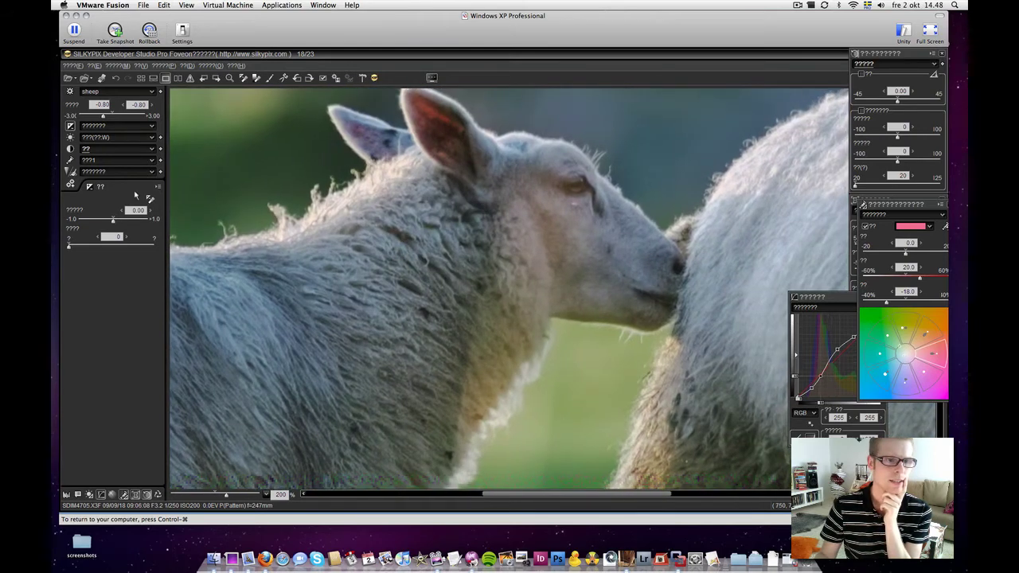
pyautogui.click(150, 172)
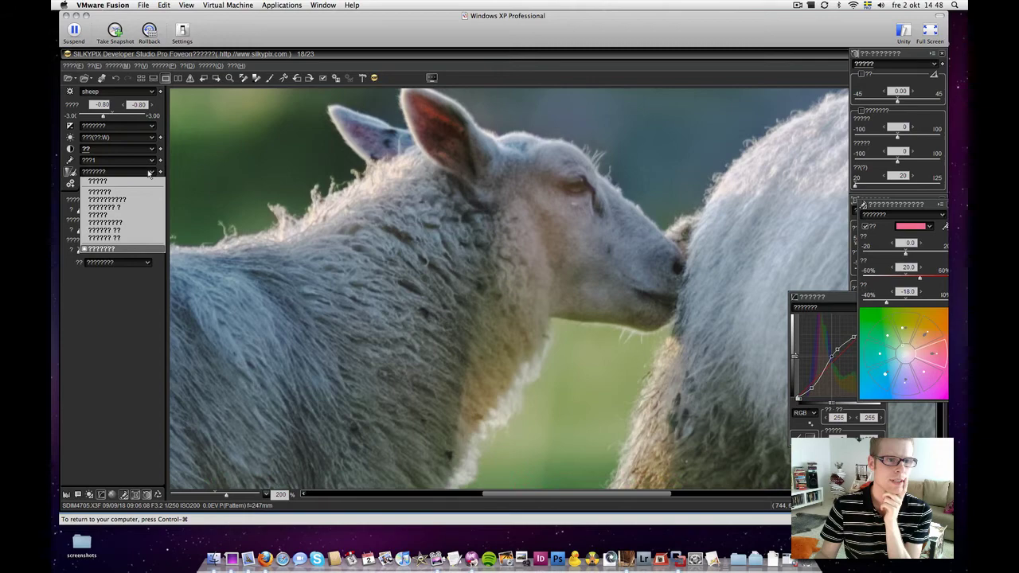
# Lower the first two noise-reduction values to 7 and 90
pyautogui.click(121, 222)
pyautogui.moveTo(93, 211); pyautogui.dragTo(85, 212)
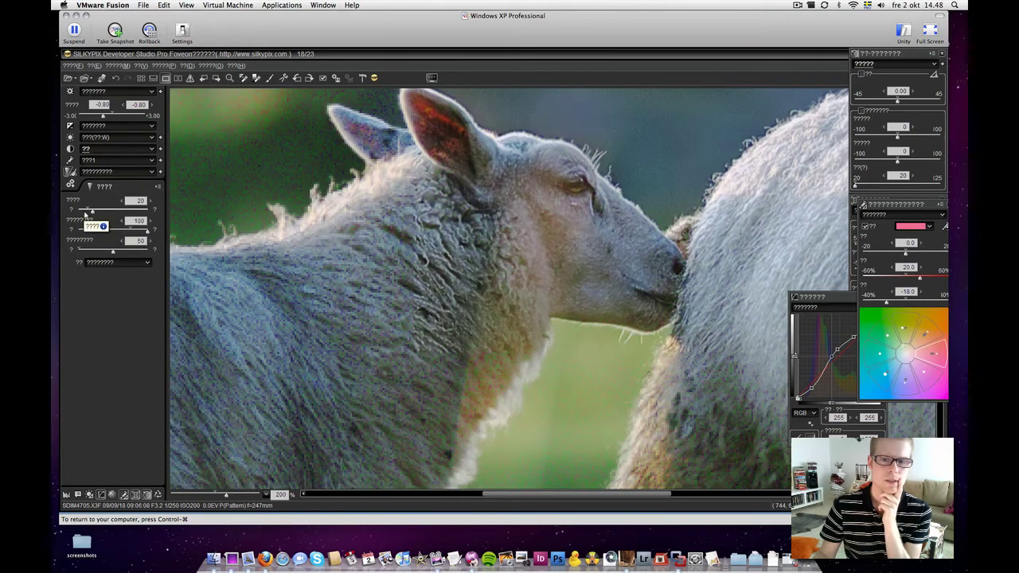
pyautogui.moveTo(147, 230); pyautogui.dragTo(101, 252)
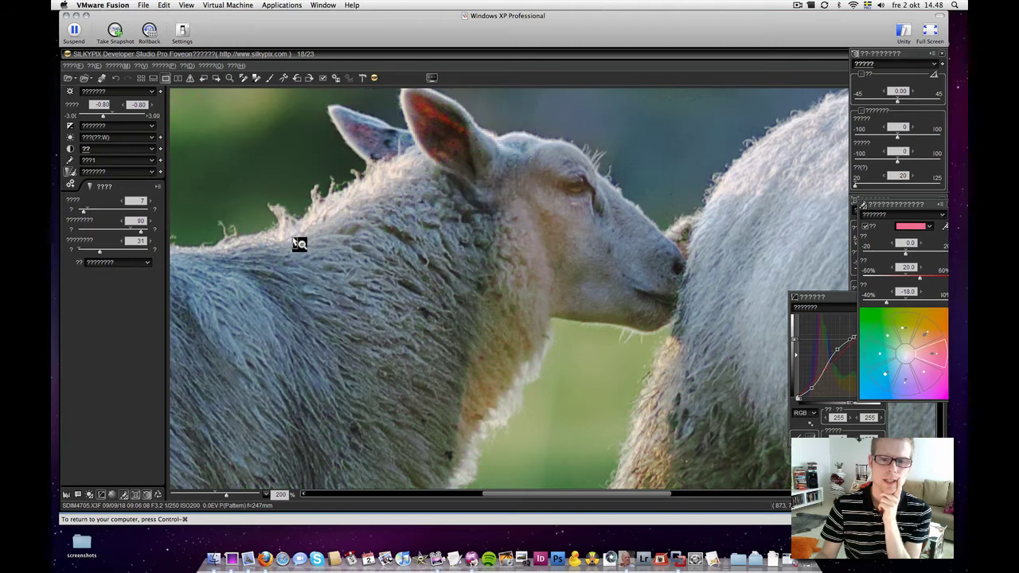
pyautogui.moveTo(532, 223); pyautogui.dragTo(476, 253)
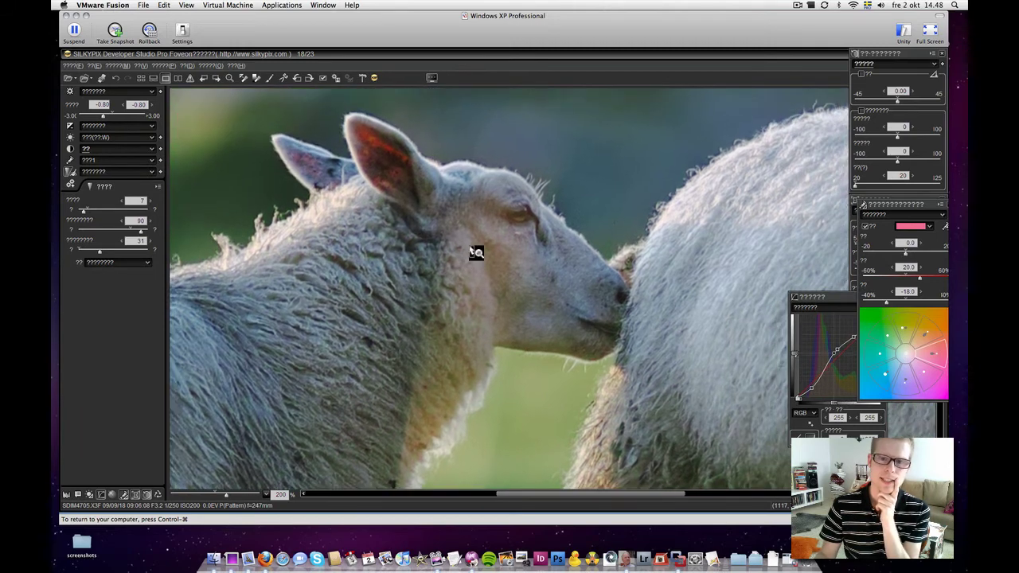
# Zoom to 100%, lower the third noise-reduction value to 19, and return to the thumbnail grid
pyautogui.rightClick(470, 251)
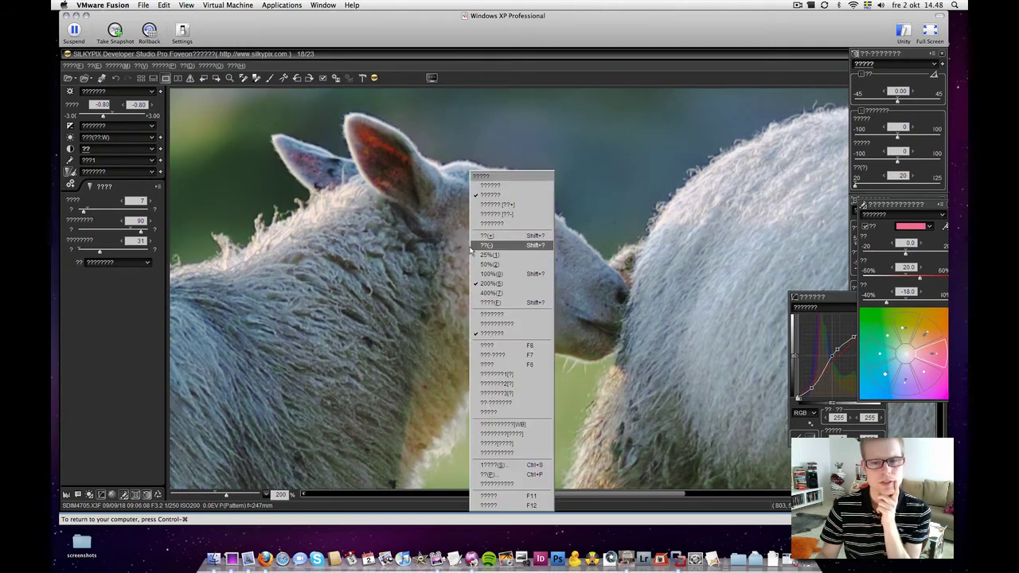
pyautogui.click(480, 273)
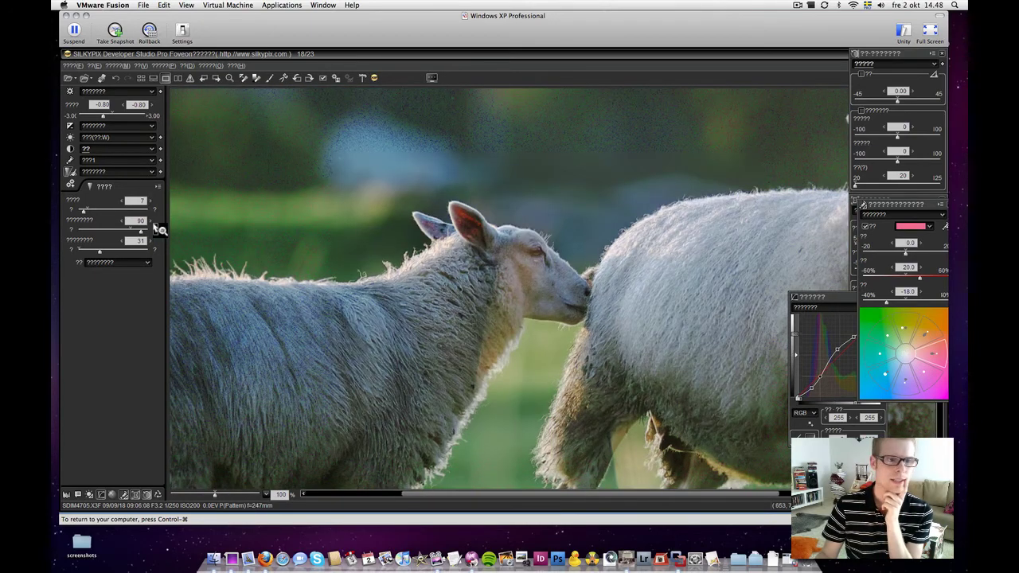
pyautogui.moveTo(98, 250); pyautogui.dragTo(92, 253)
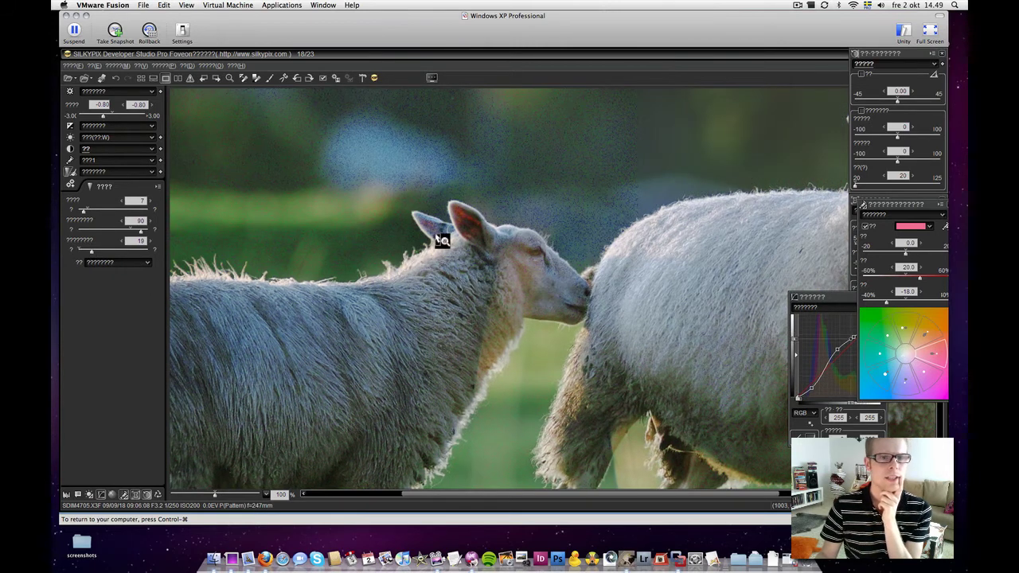
pyautogui.moveTo(449, 291); pyautogui.dragTo(433, 268)
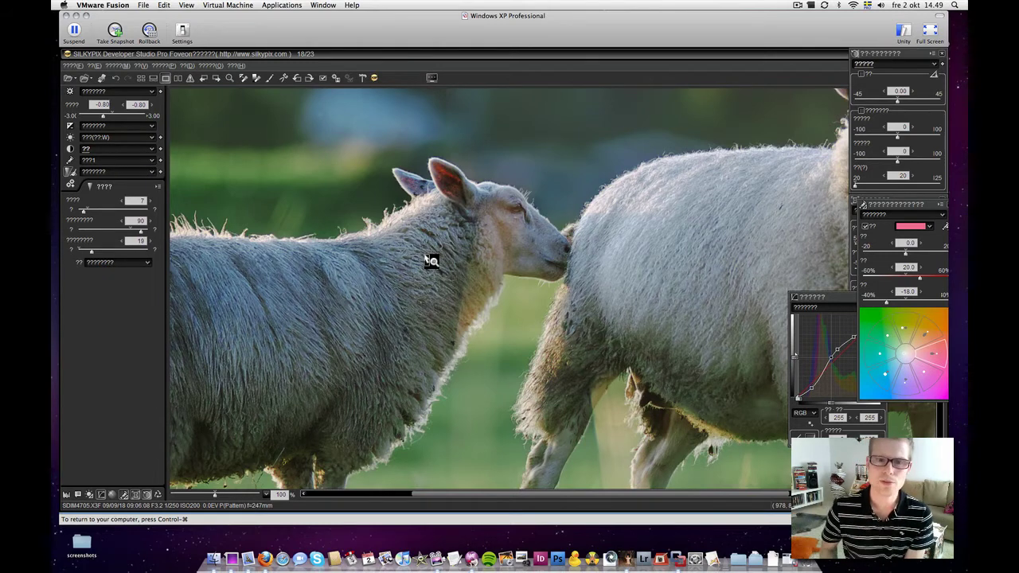
pyautogui.click(142, 79)
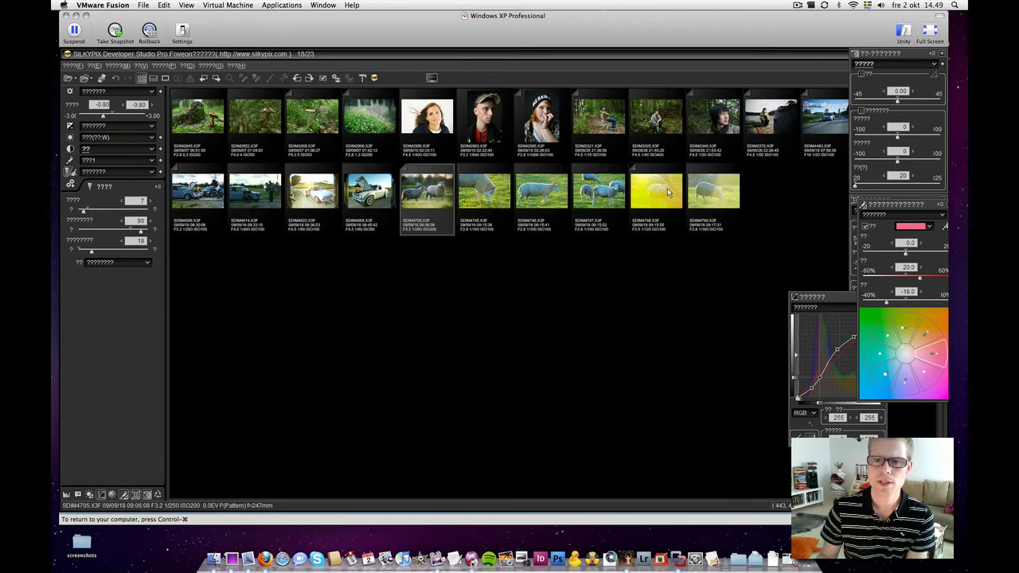
# Open the forest portrait SDIM3325 and display the whole picture at 50% zoom
pyautogui.doubleClick(654, 116)
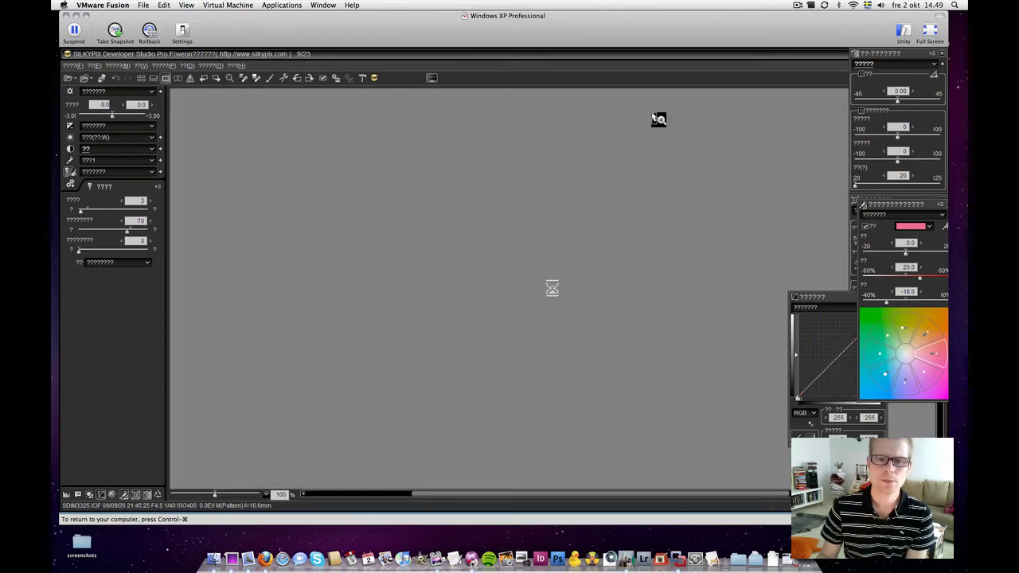
pyautogui.rightClick(480, 288)
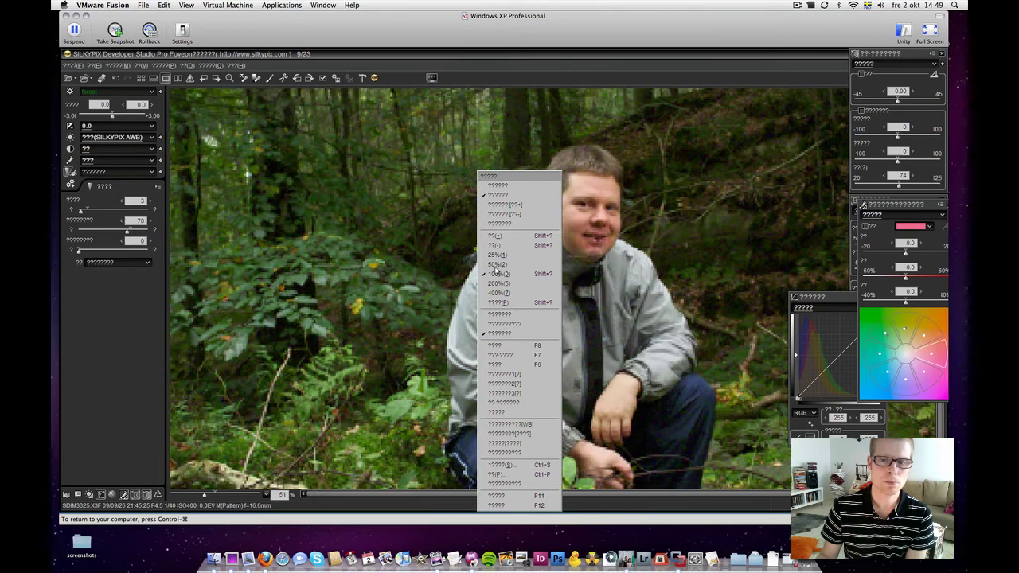
pyautogui.click(496, 265)
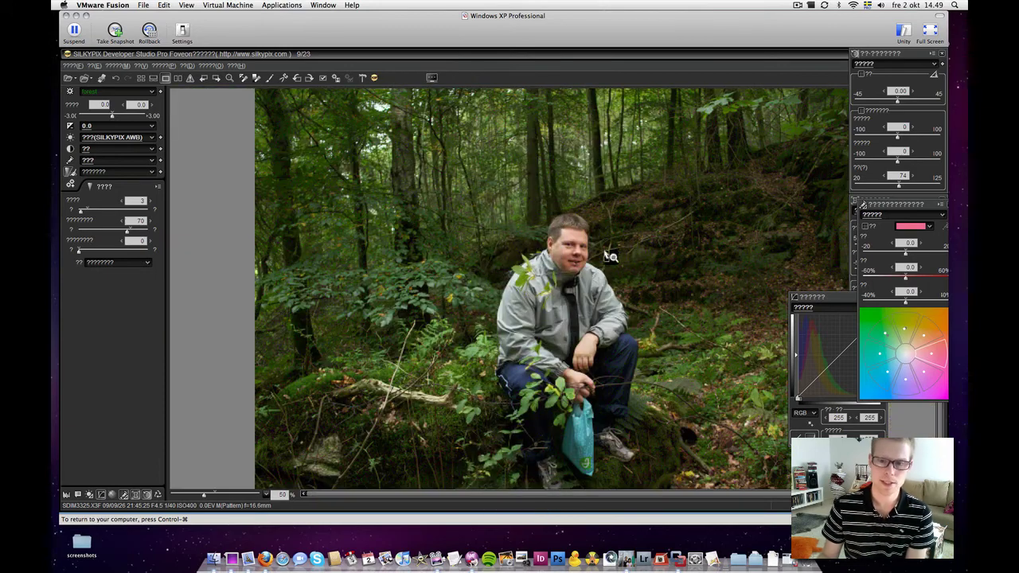